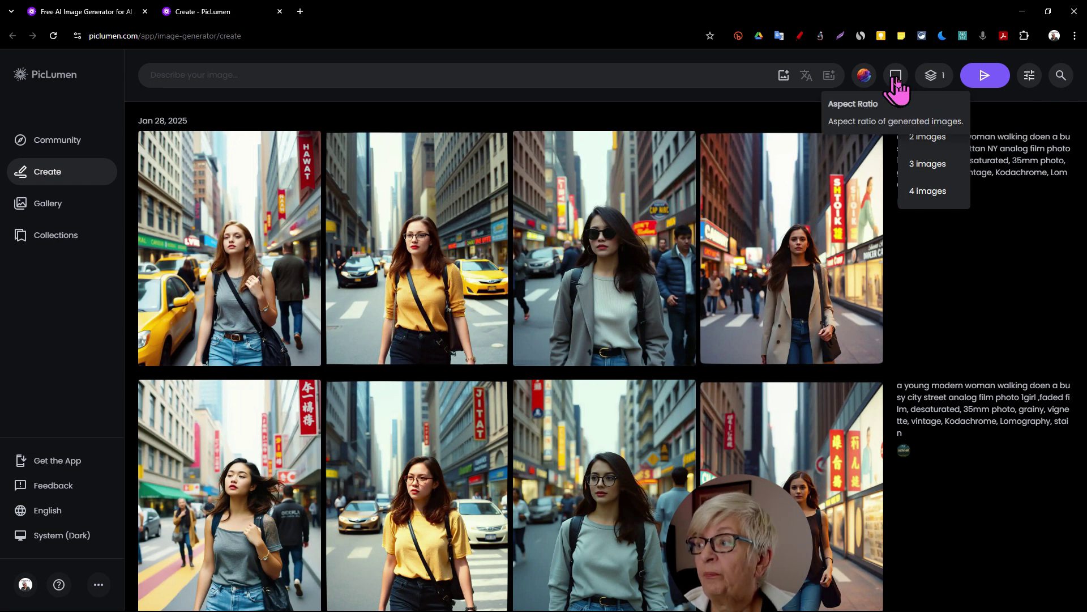
Review the aspect ratio, image count, model and advanced generation options, and read the explanation of the Guidance Scale setting
click(895, 85)
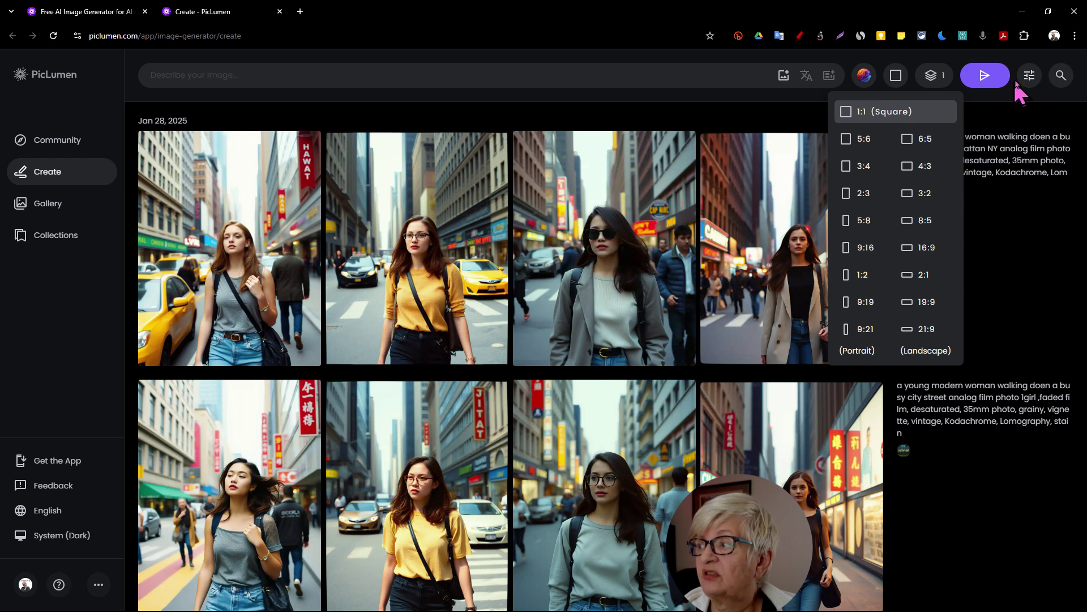
click(936, 77)
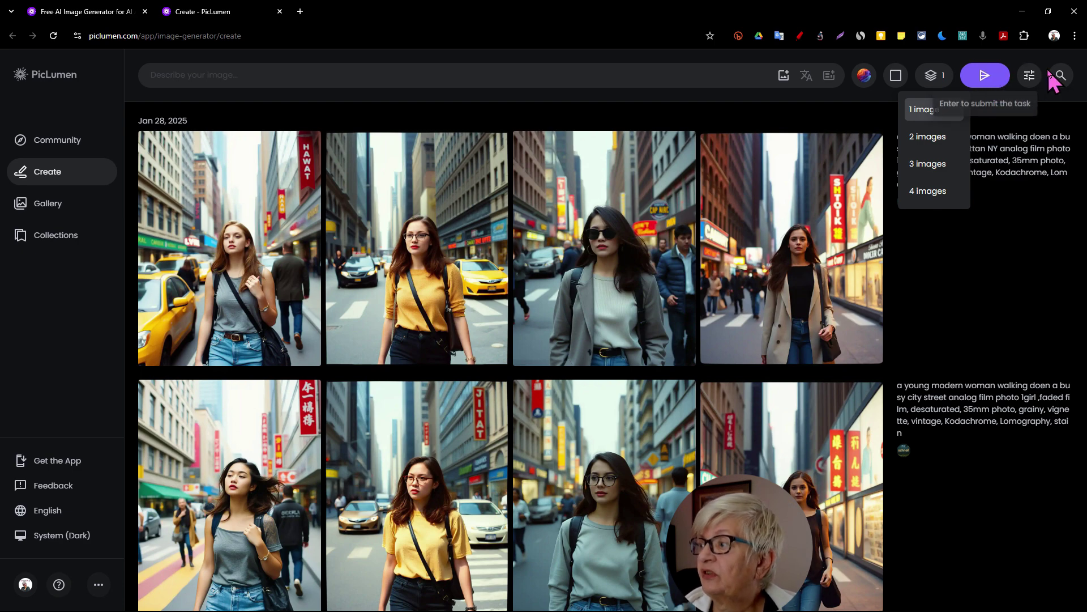
click(1030, 75)
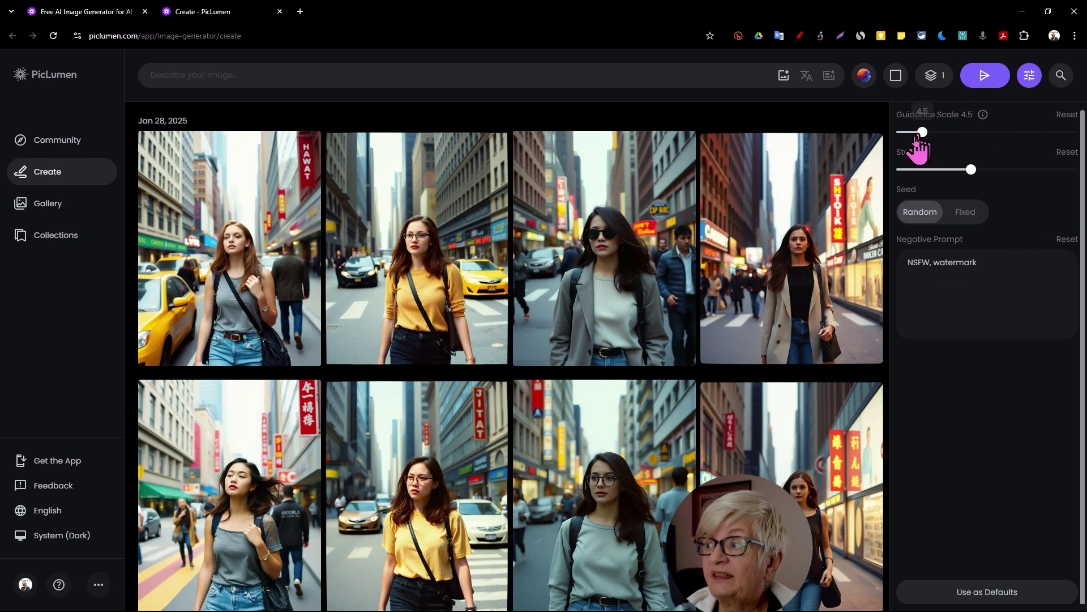
click(863, 77)
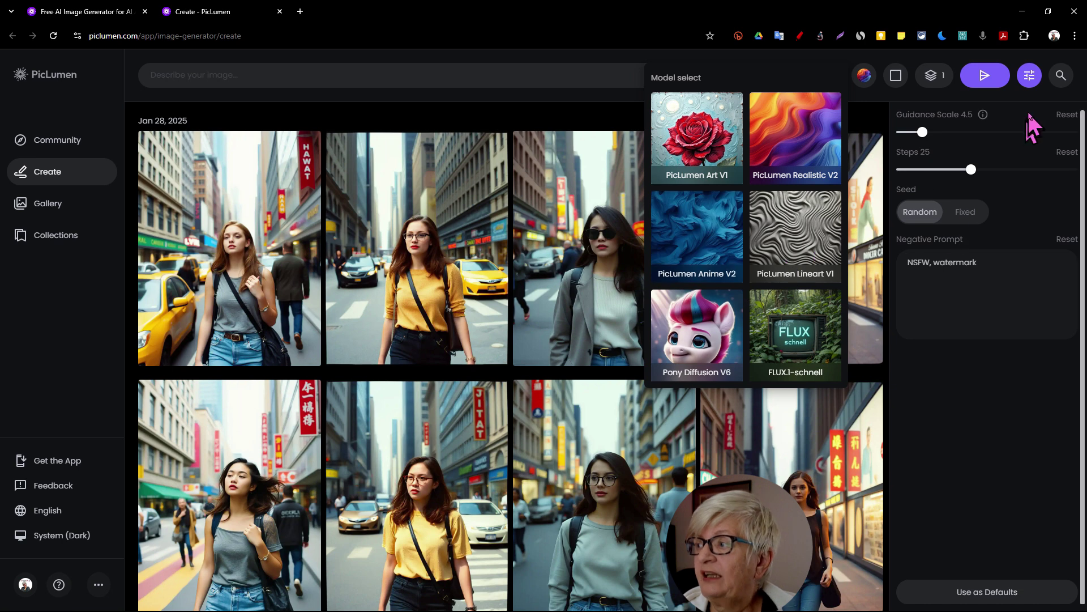
click(865, 78)
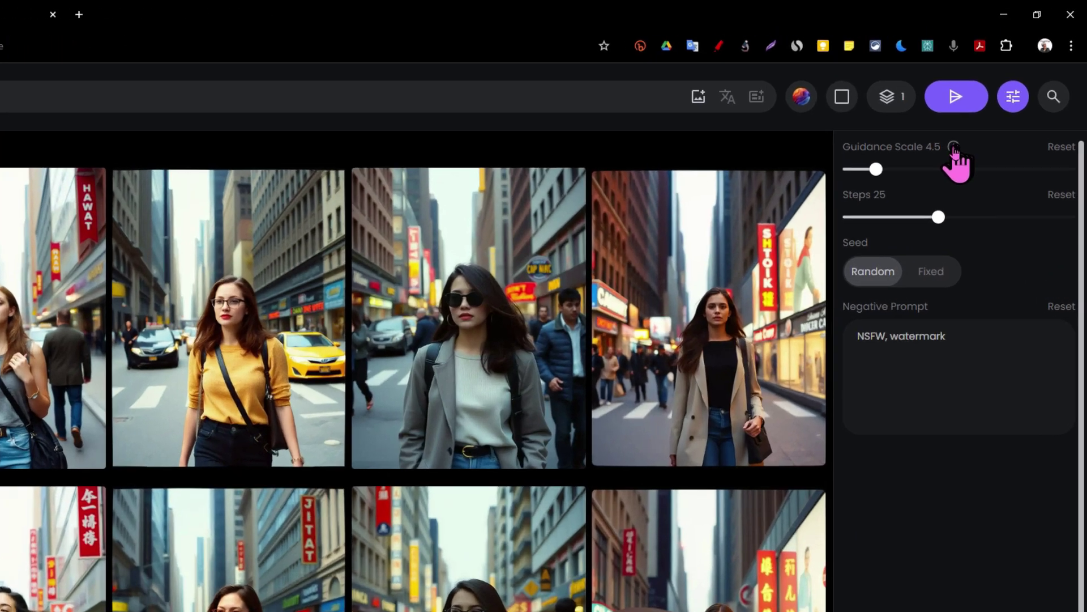
mouse_move(983, 115)
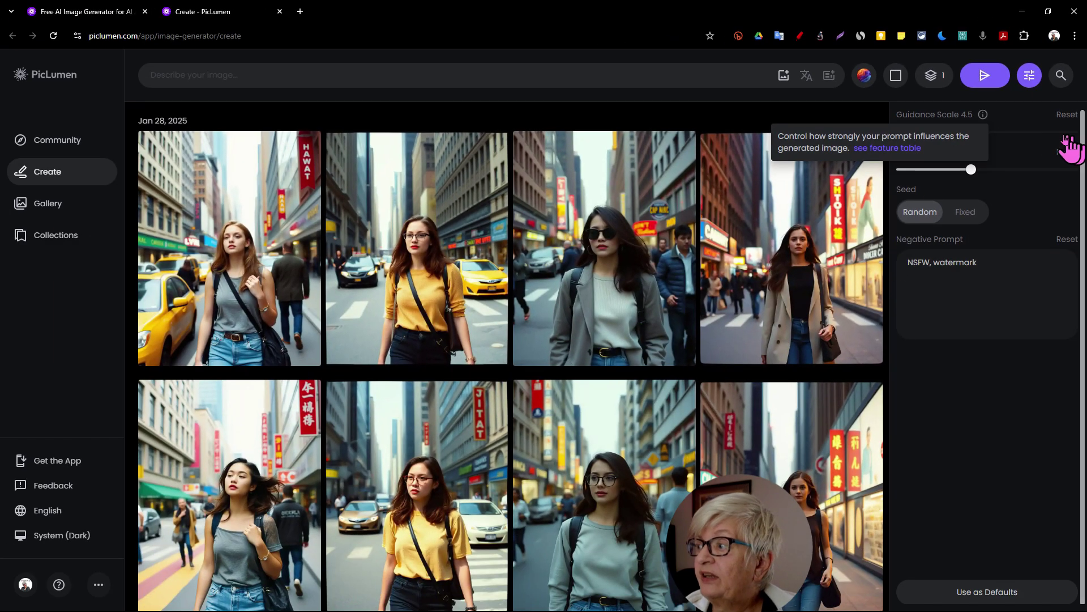
click(1025, 114)
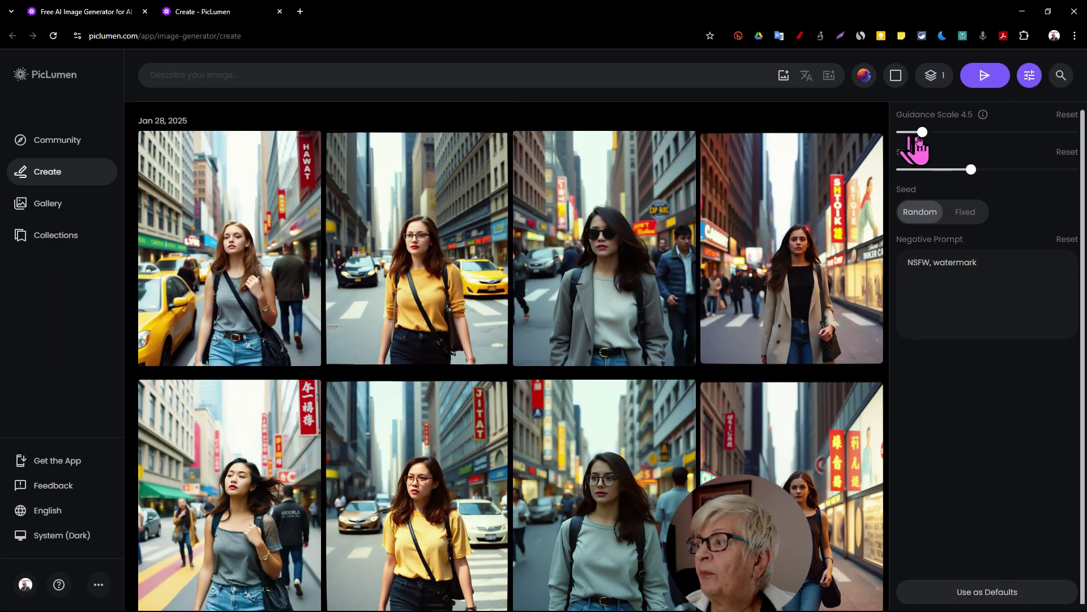
Set the guidance scale to 12 and the number of images per generation to 2
drag(922, 132, 949, 142)
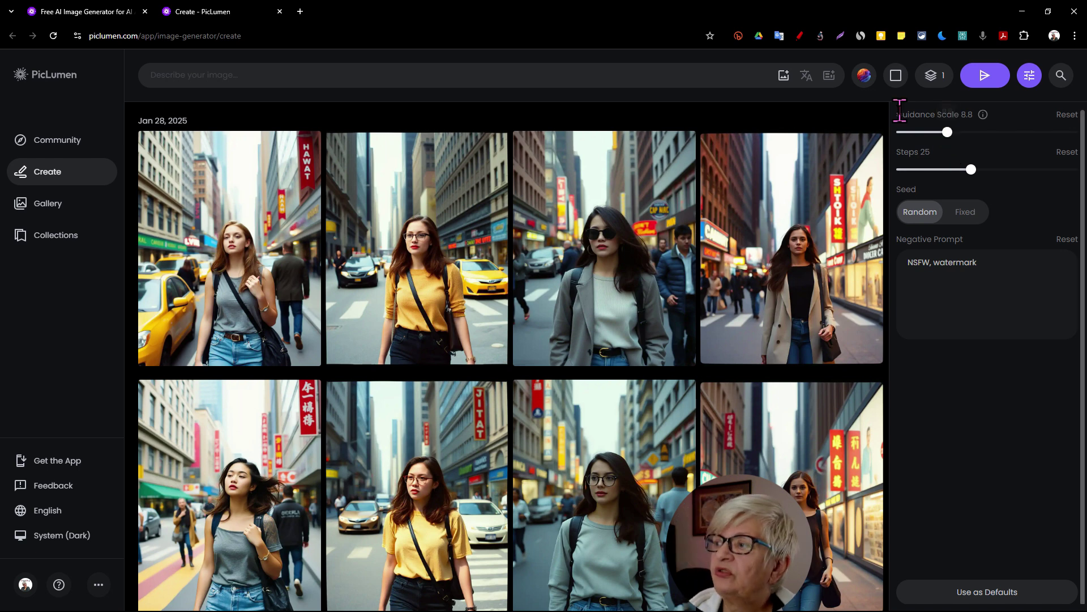
click(931, 75)
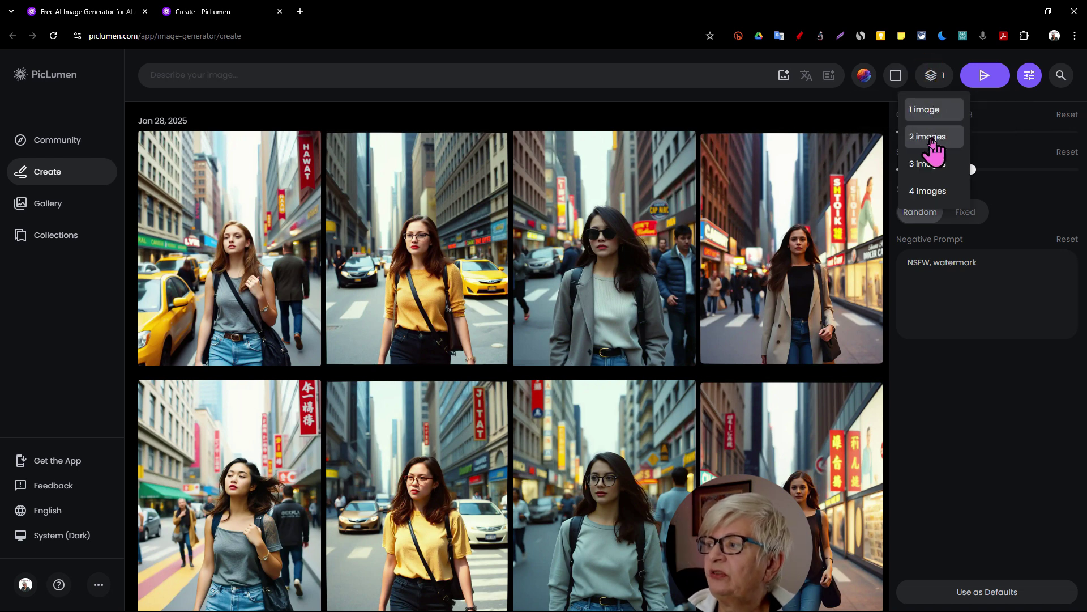
click(929, 136)
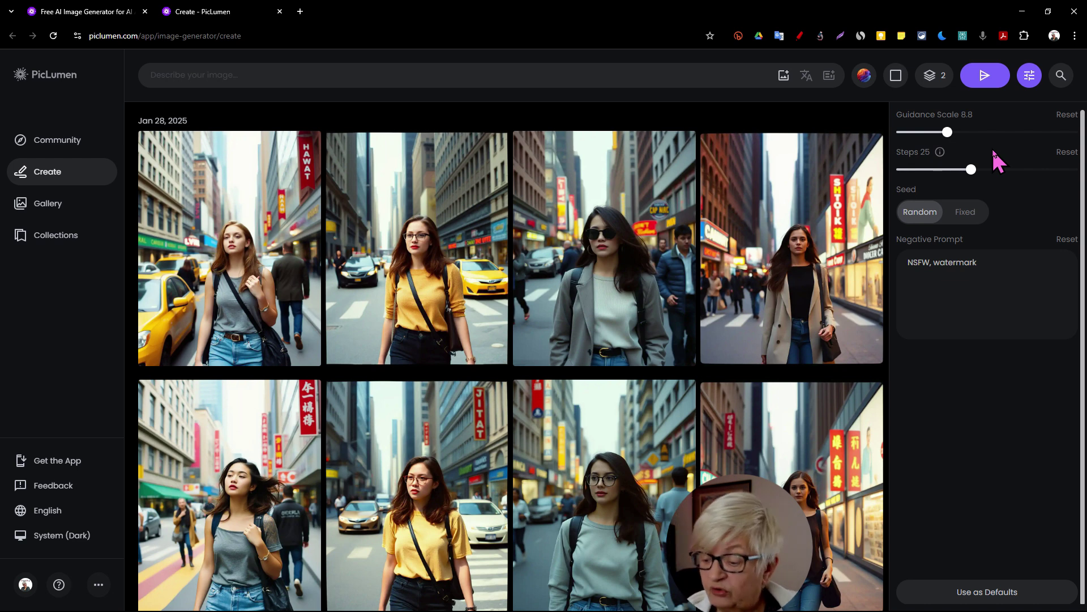
mouse_move(946, 142)
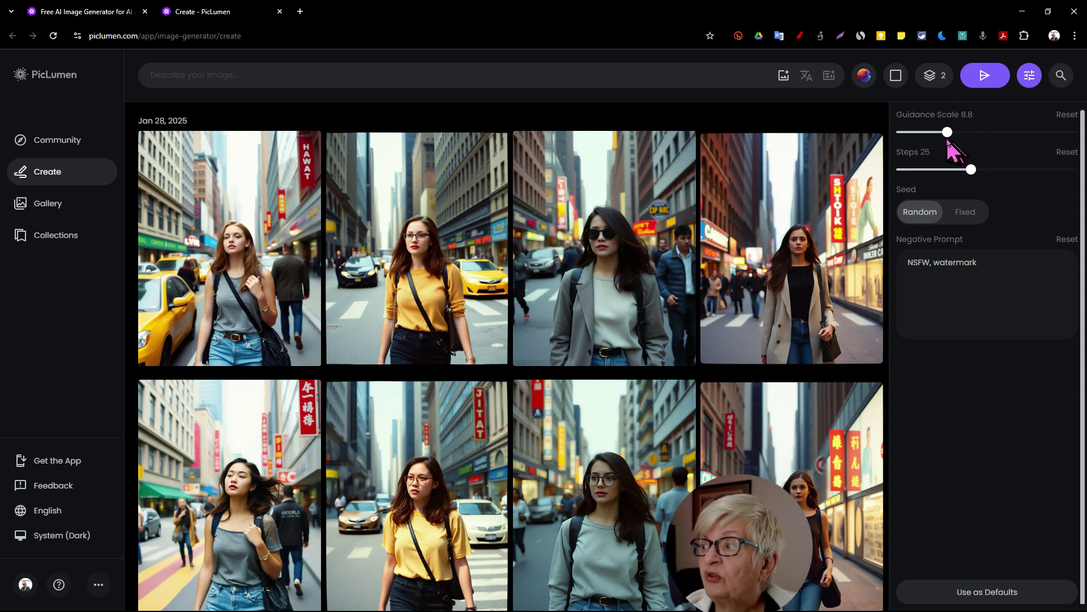
drag(946, 141, 968, 138)
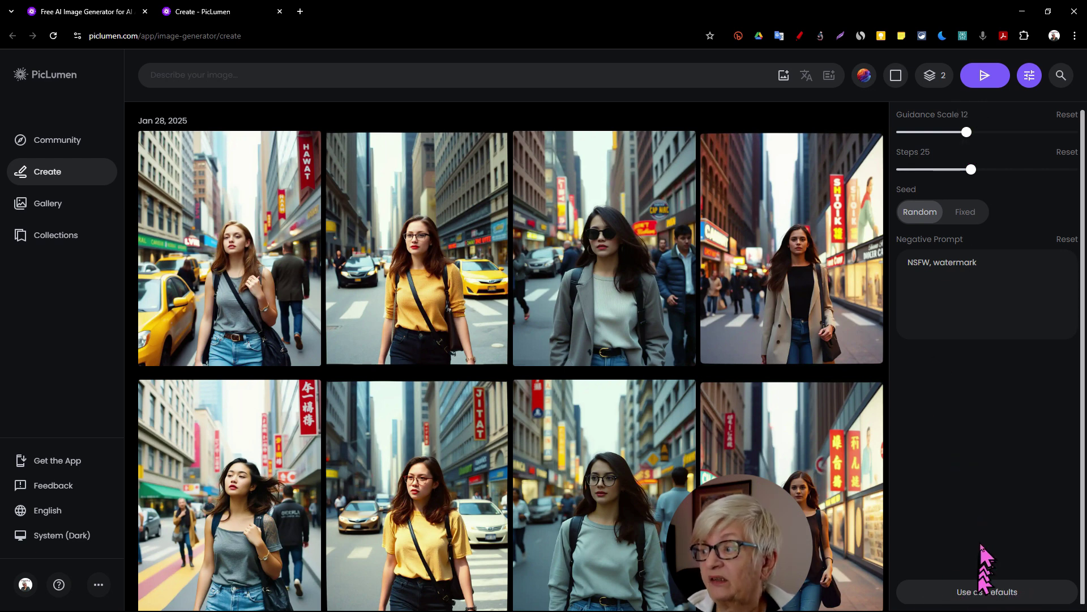
mouse_move(967, 135)
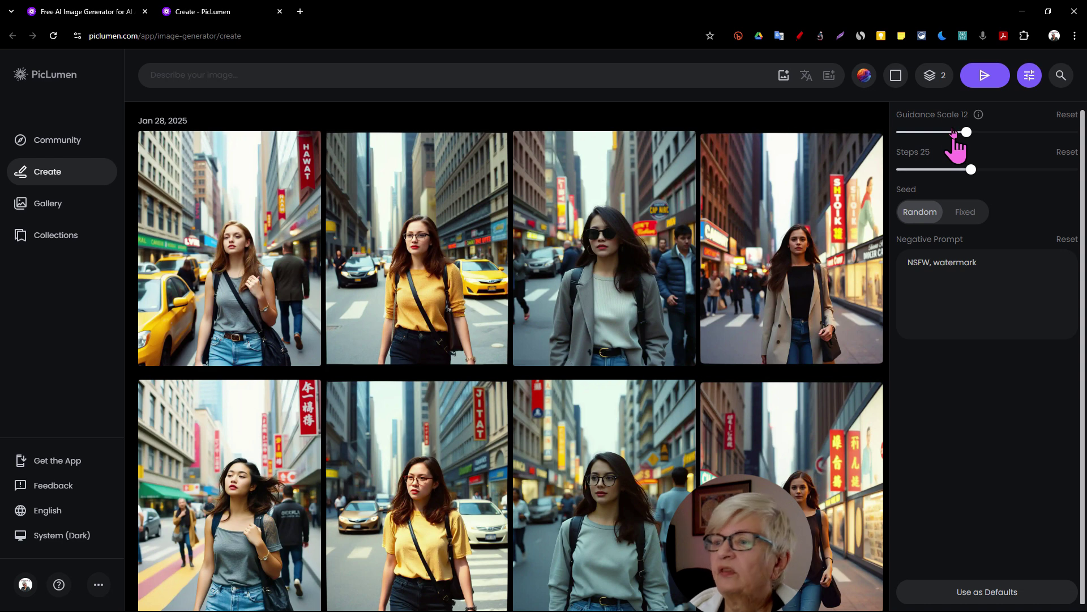
Generate images from the prompt "A puppy sleeping on a couch"
click(249, 74)
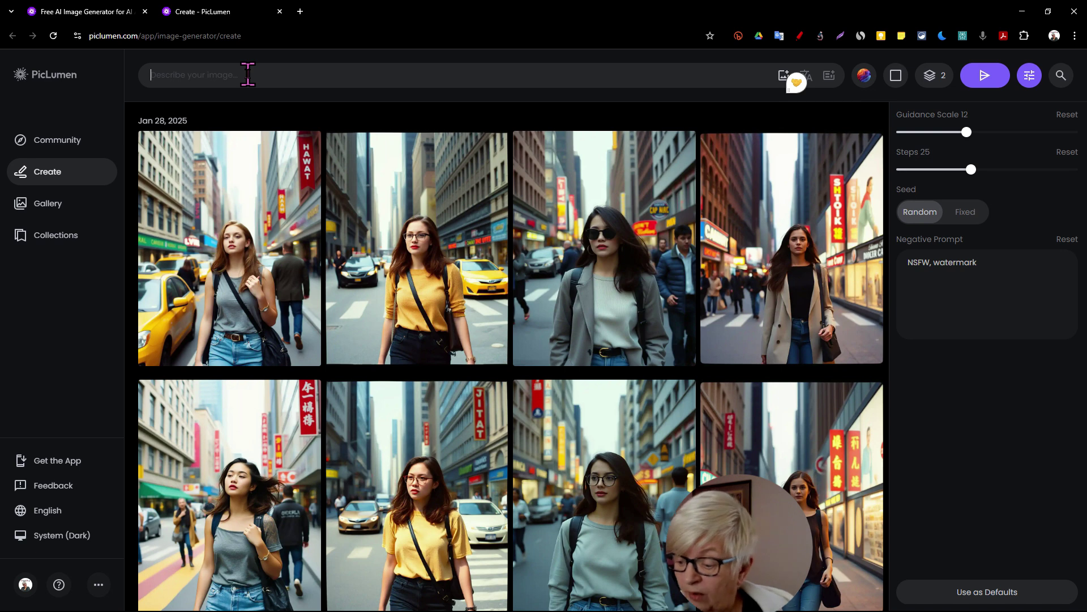
text(A p)
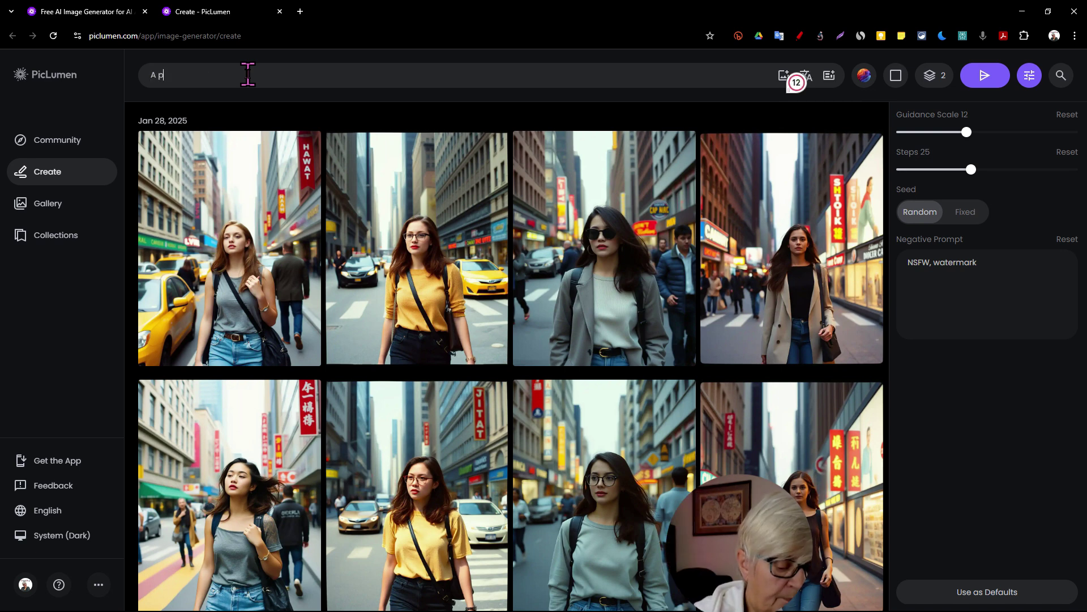
text(uppy sleeping )
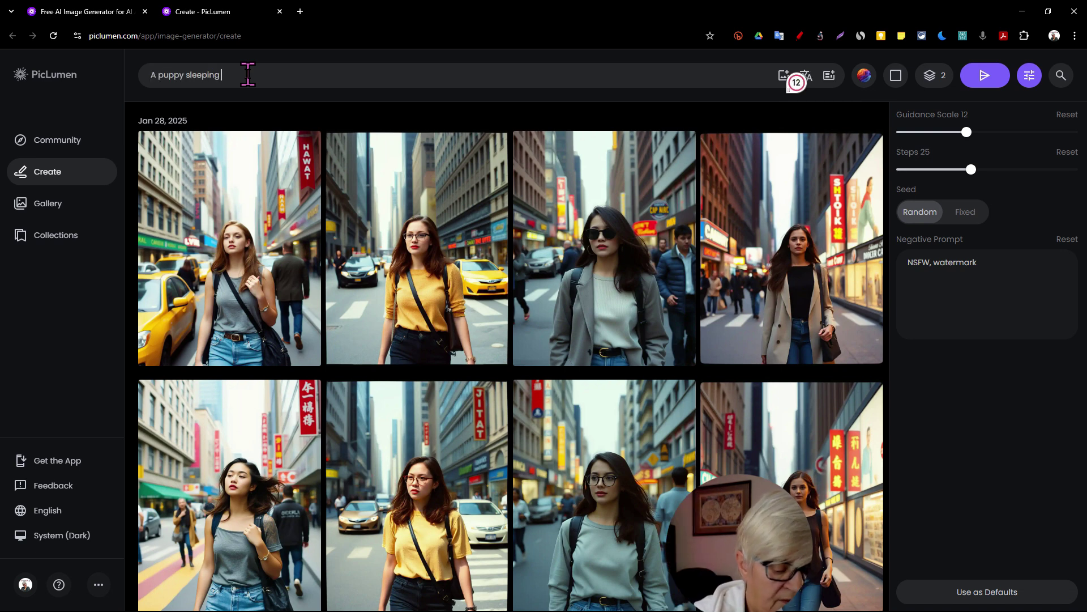
text(on a couch)
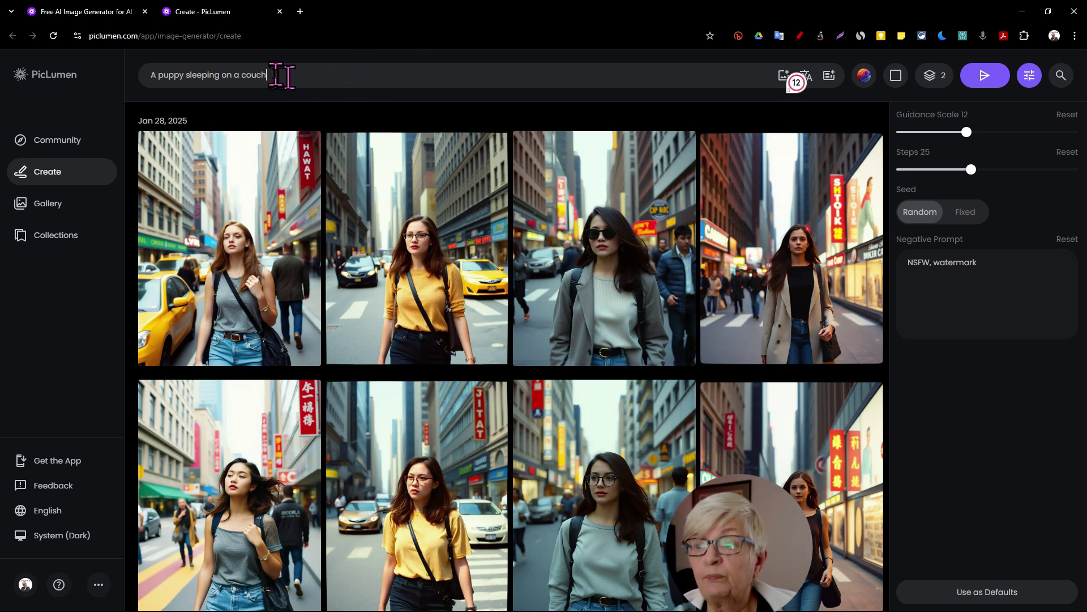
drag(276, 73, 146, 72)
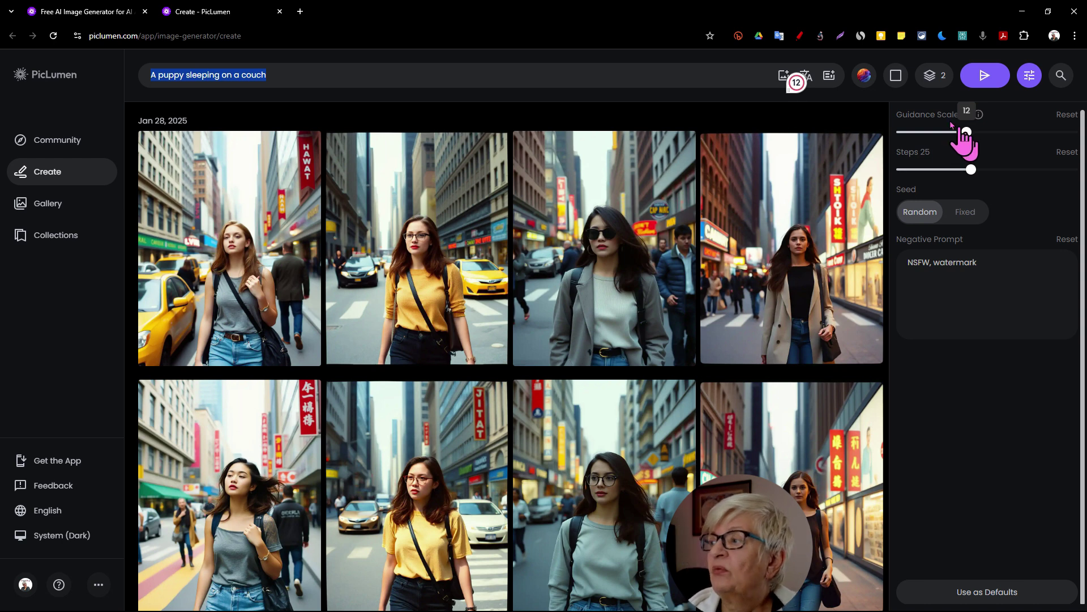
click(984, 76)
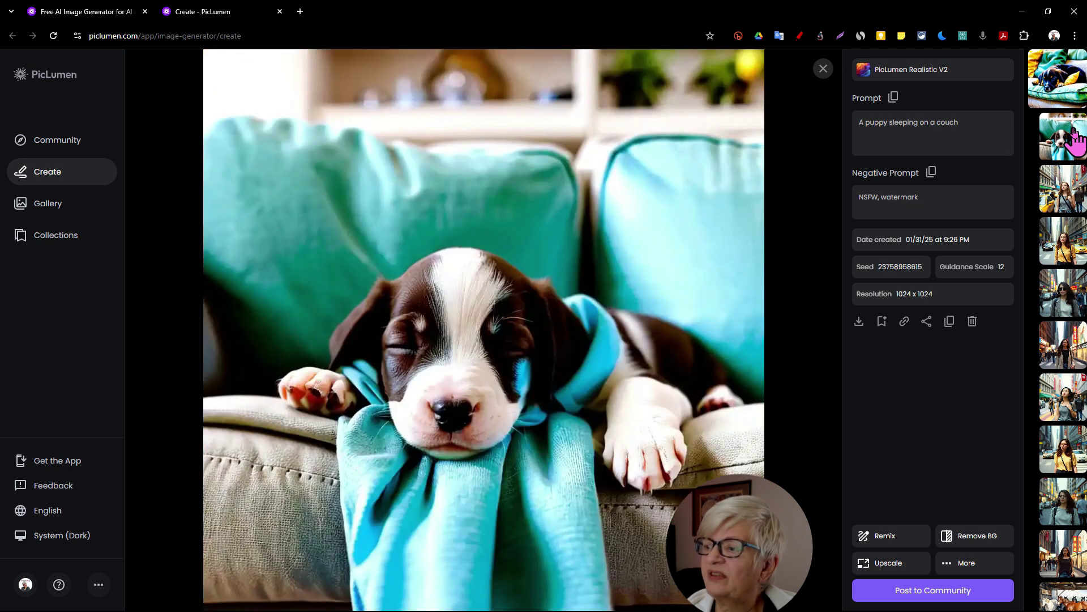
View the second generated puppy image and copy its prompt into the prompt field for a new generation
click(1072, 135)
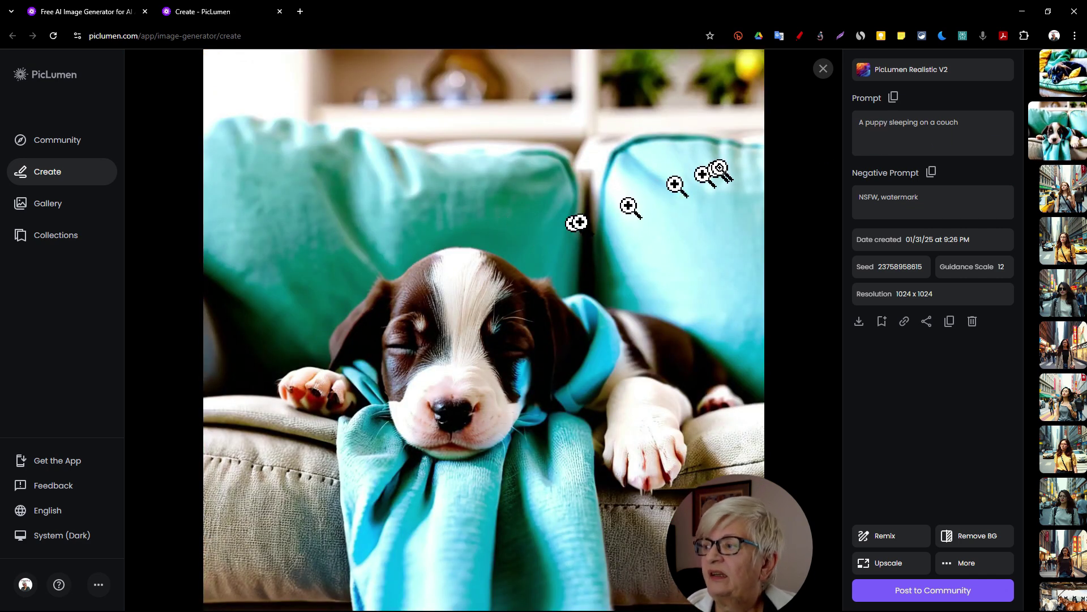
click(893, 97)
click(824, 69)
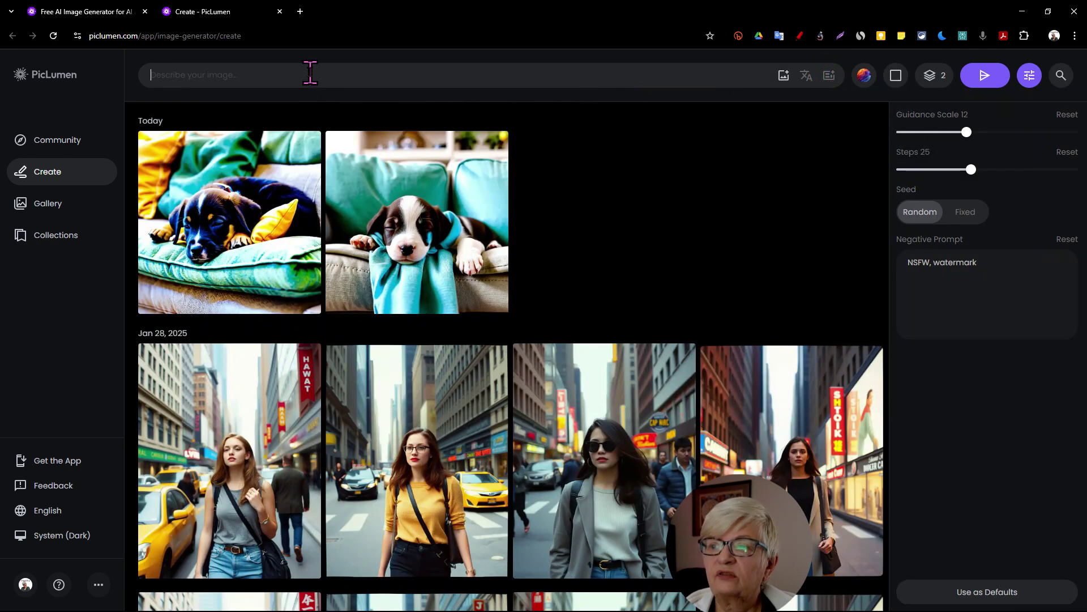
click(310, 72)
key(ctrl+v)
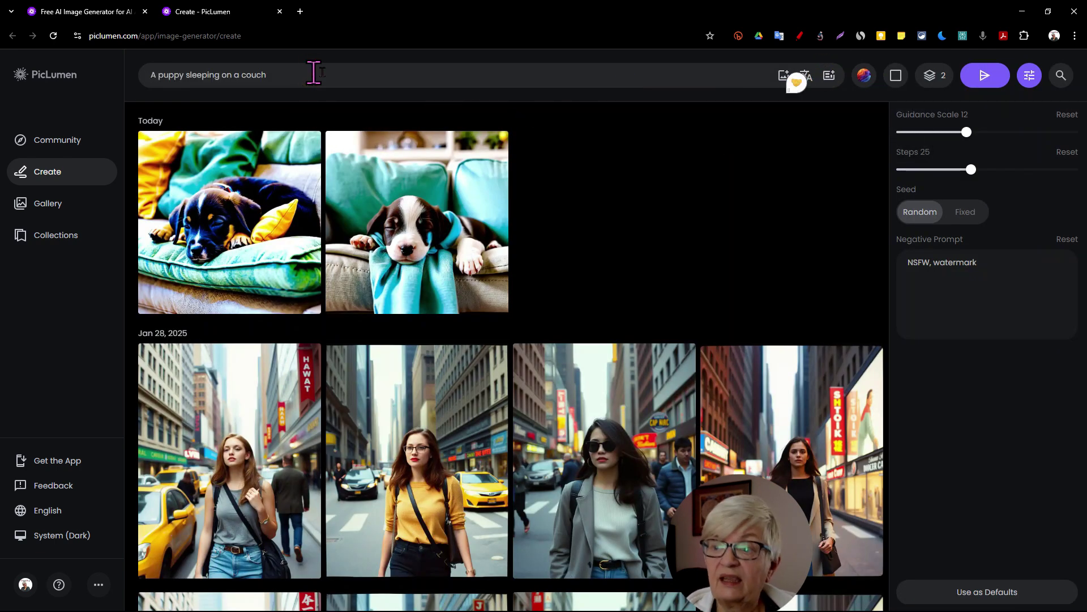
Generate the puppy prompt with the guidance scale set to 1 and view the second resulting image
drag(966, 132, 899, 134)
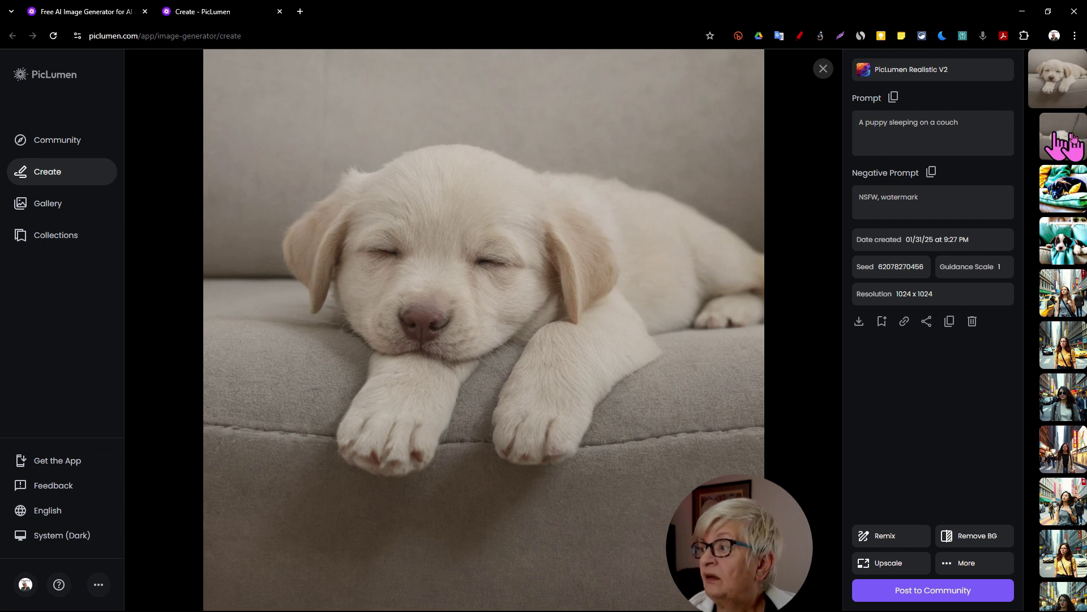
click(1066, 142)
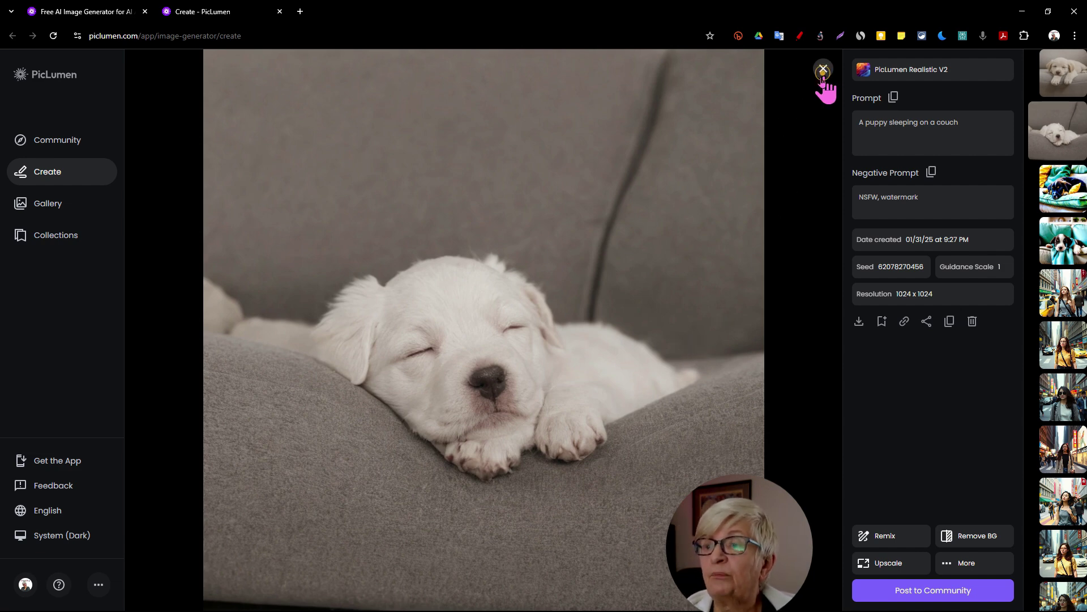
click(823, 69)
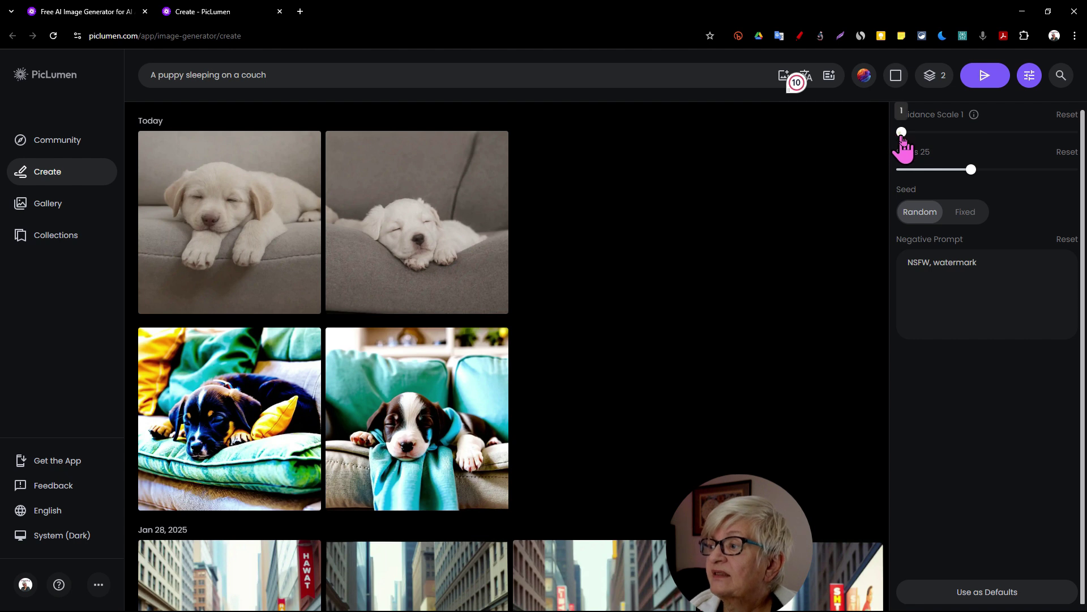
Generate the puppy prompt again with the guidance scale set to 30 and view both resulting images
drag(902, 132, 1072, 134)
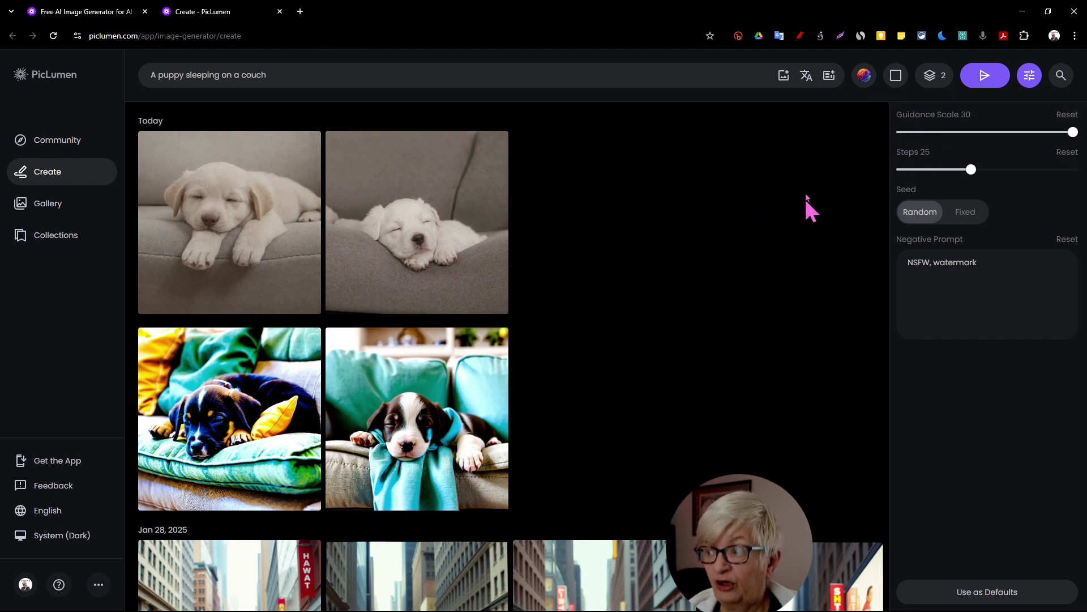
click(985, 75)
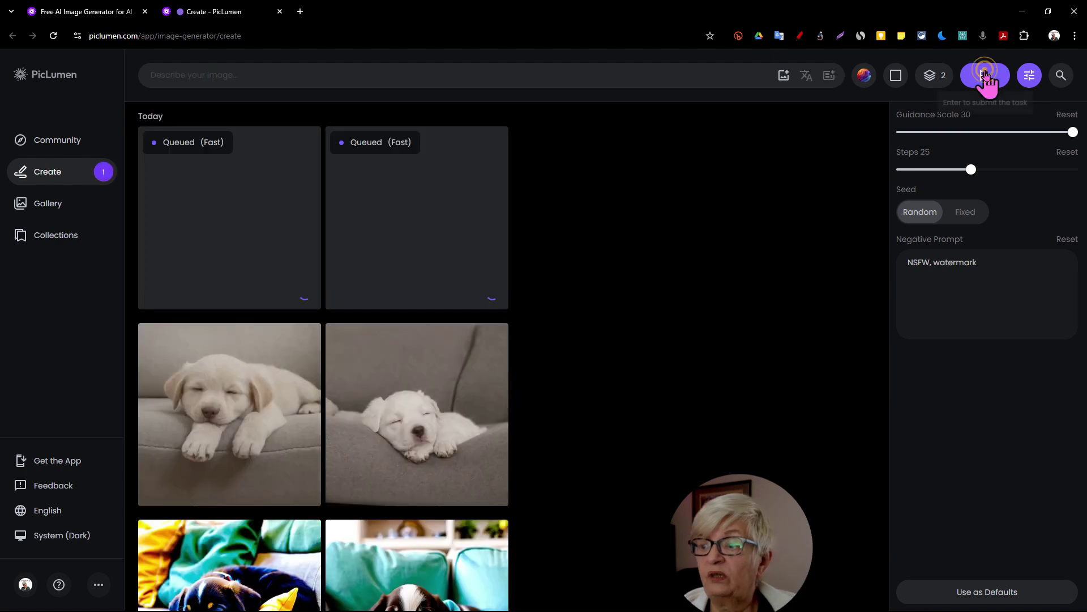
click(255, 184)
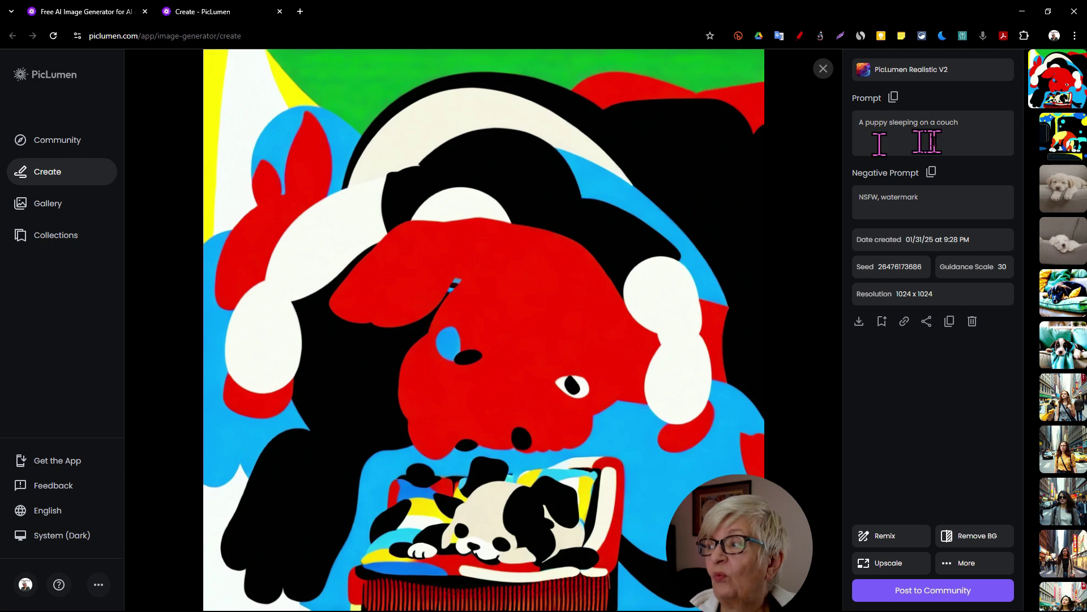
click(1074, 146)
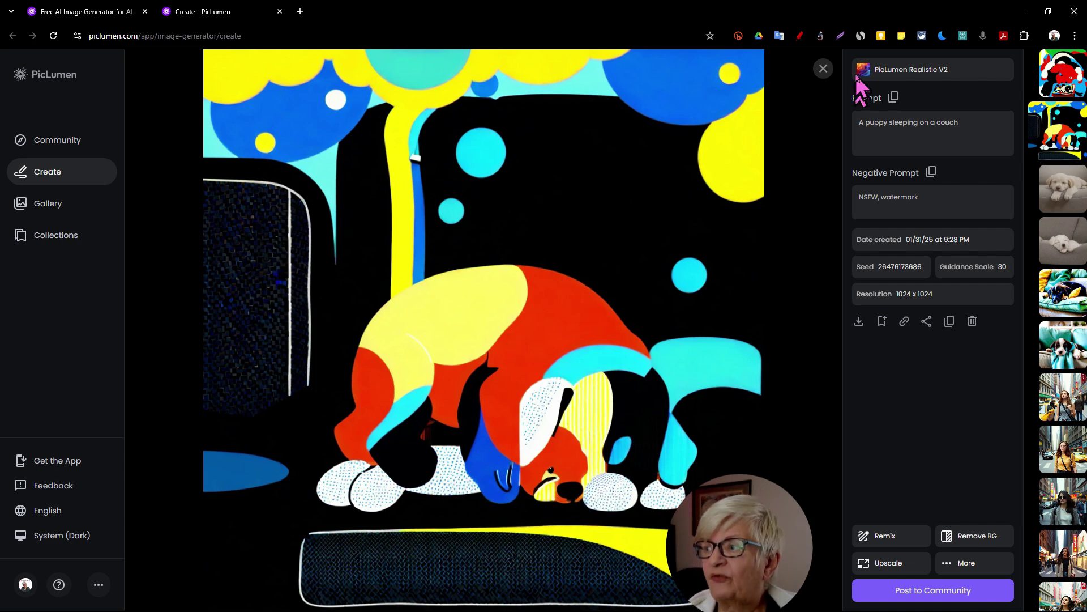
click(823, 69)
Set the guidance scale to 12 and read the explanation of the Steps setting
drag(1072, 136, 970, 150)
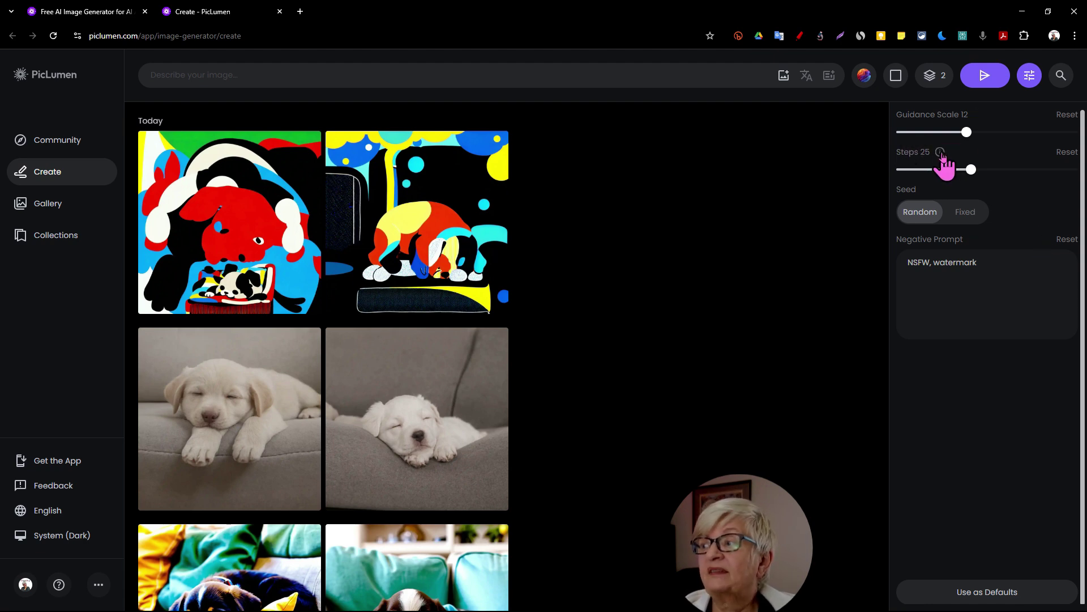
mouse_move(940, 153)
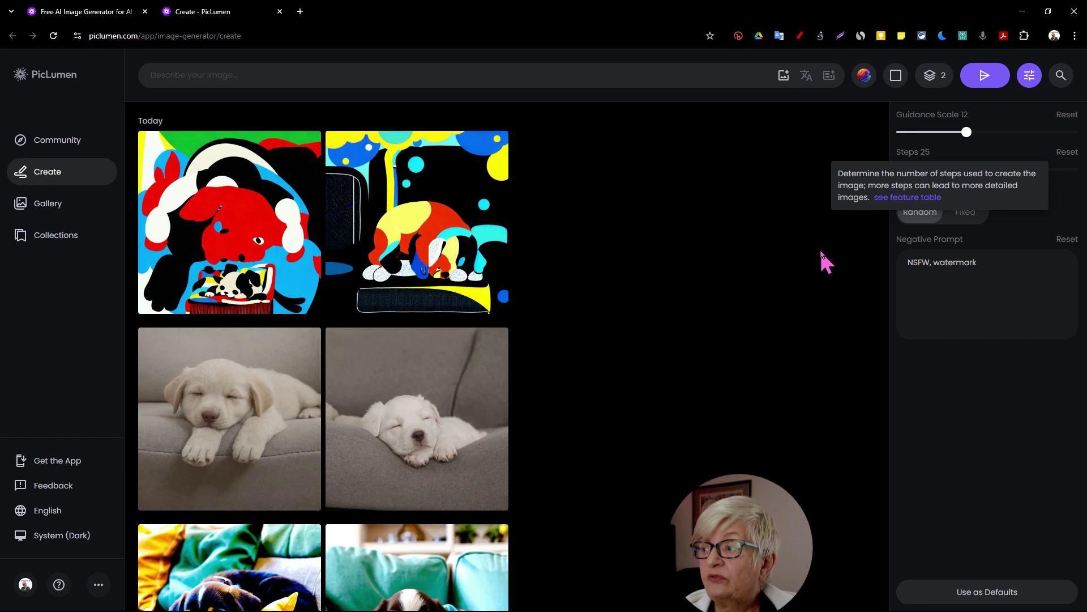
click(822, 249)
Try the Steps setting at 60 and 30, and return it to 25
drag(967, 170, 1081, 193)
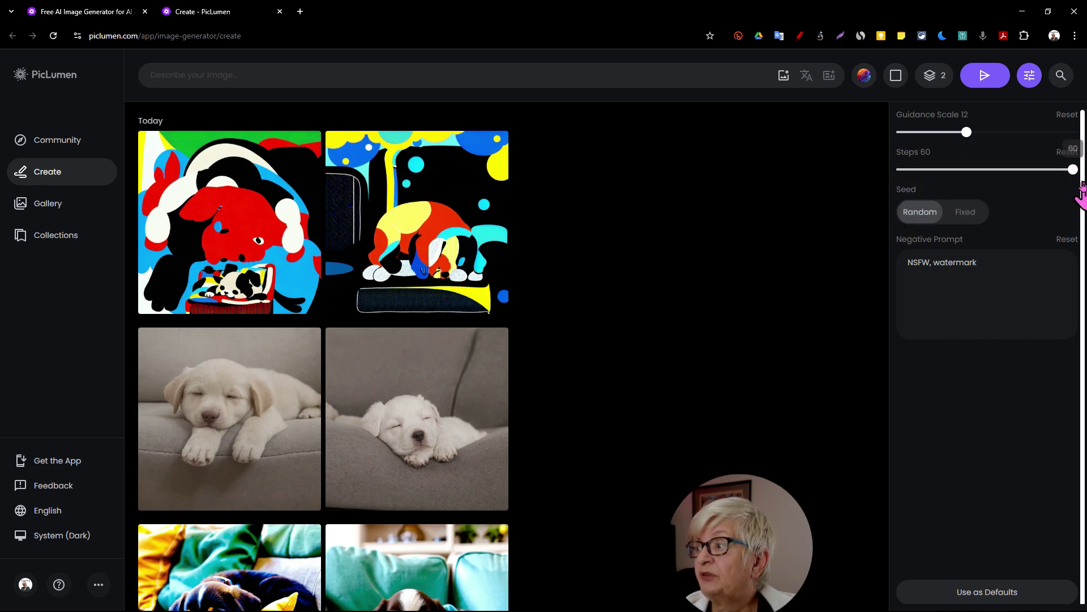
click(986, 170)
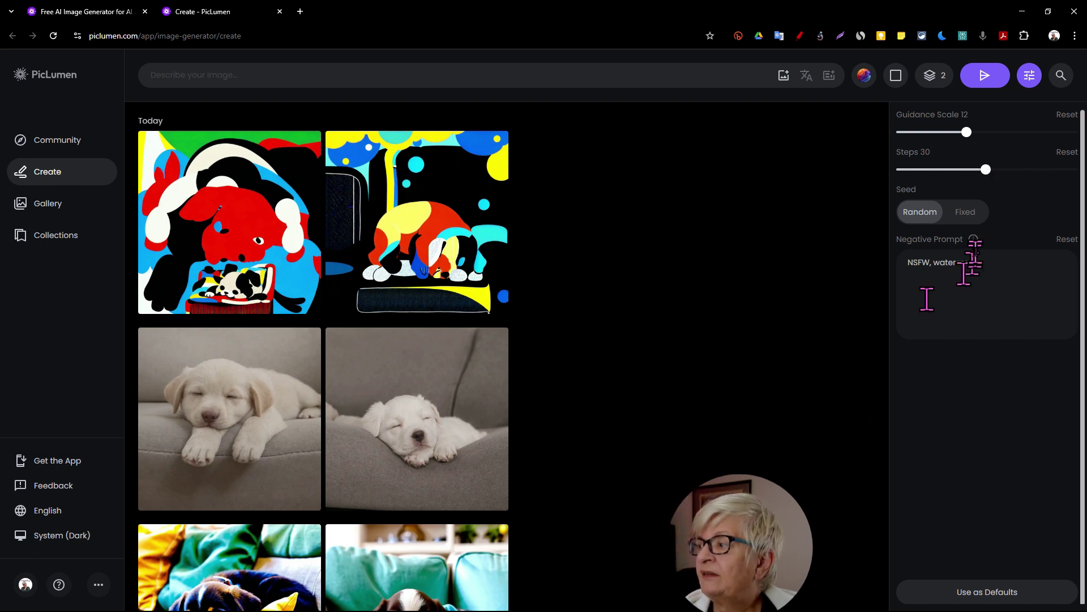
mouse_move(987, 173)
mouse_down()
mouse_move(945, 179)
mouse_move(985, 181)
mouse_move(962, 176)
mouse_move(971, 176)
mouse_up()
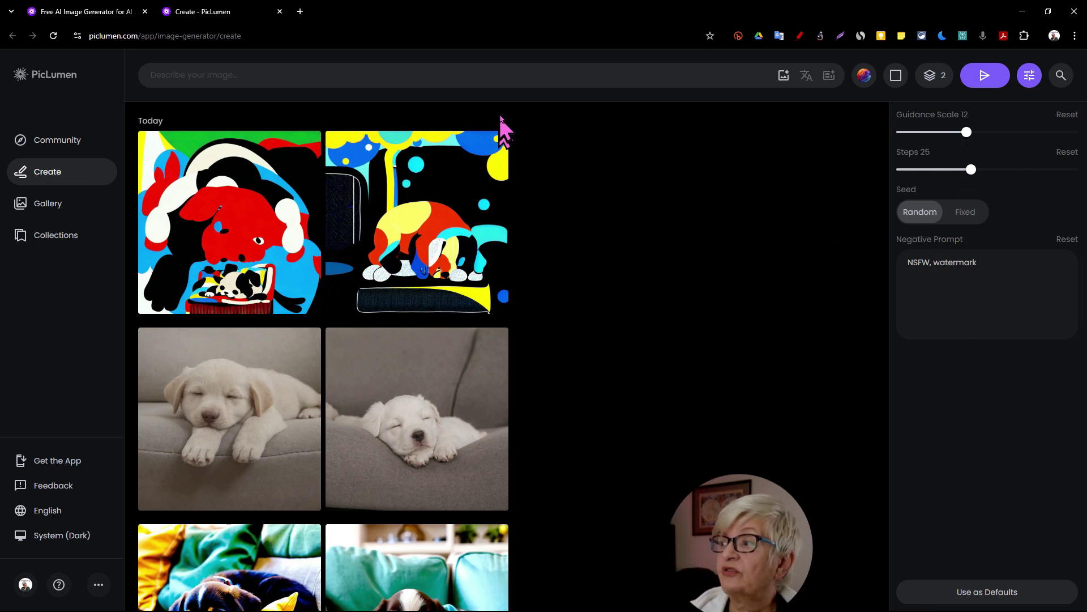
Generate "A puppy sleeping on a couch" with guidance scale 12 and 25 steps, and view both resulting images
click(262, 75)
text(A puppy sleeping on a couch)
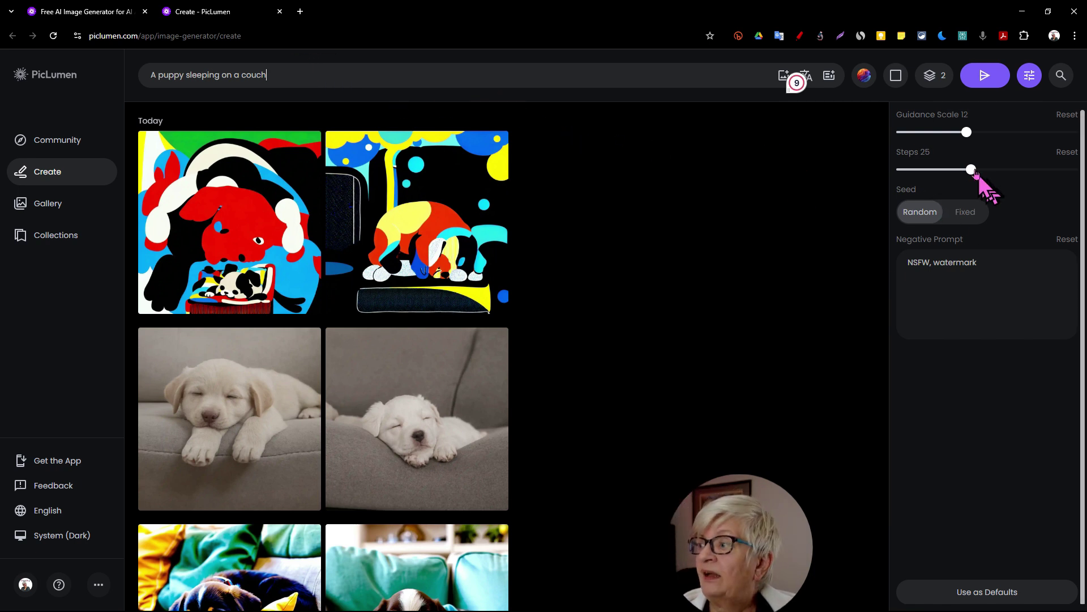
click(987, 76)
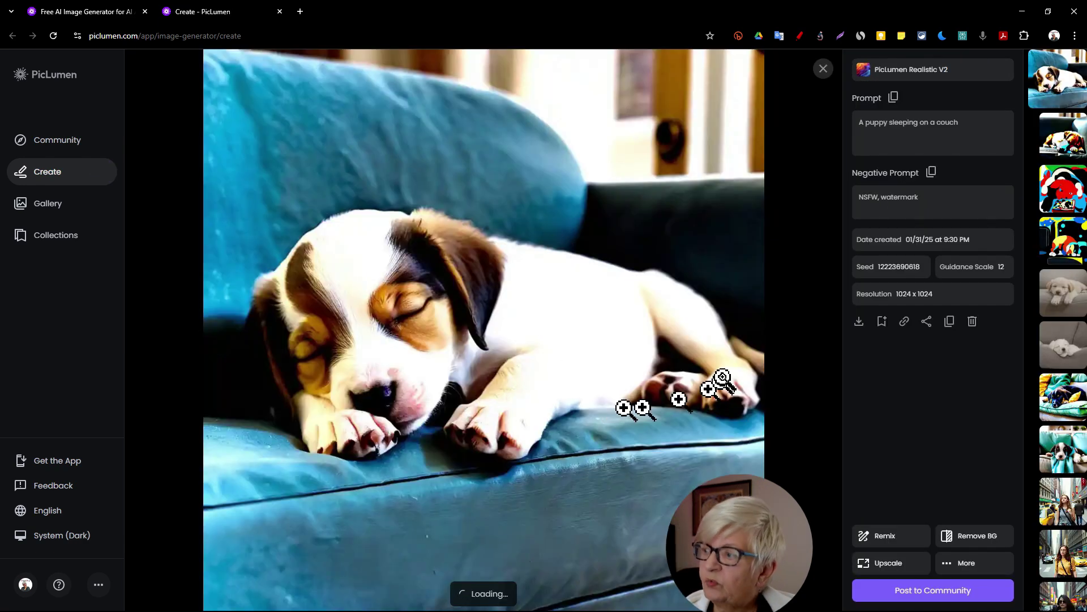
click(1056, 136)
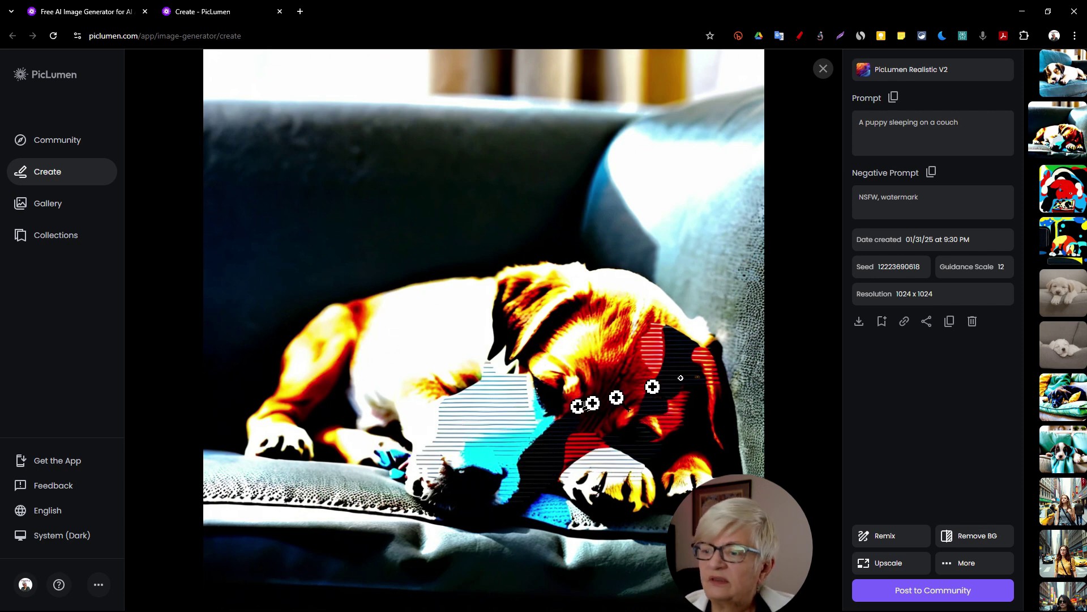
key(Escape)
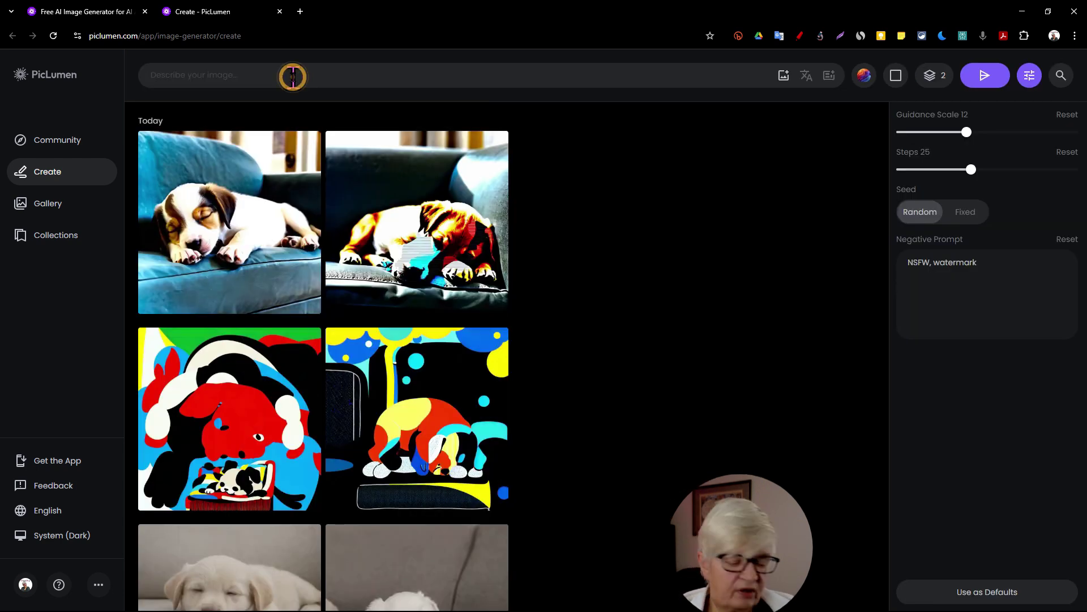
Generate the puppy prompt once more with the same settings and view the second resulting image
click(293, 77)
text(A puppy sleeping on a couch)
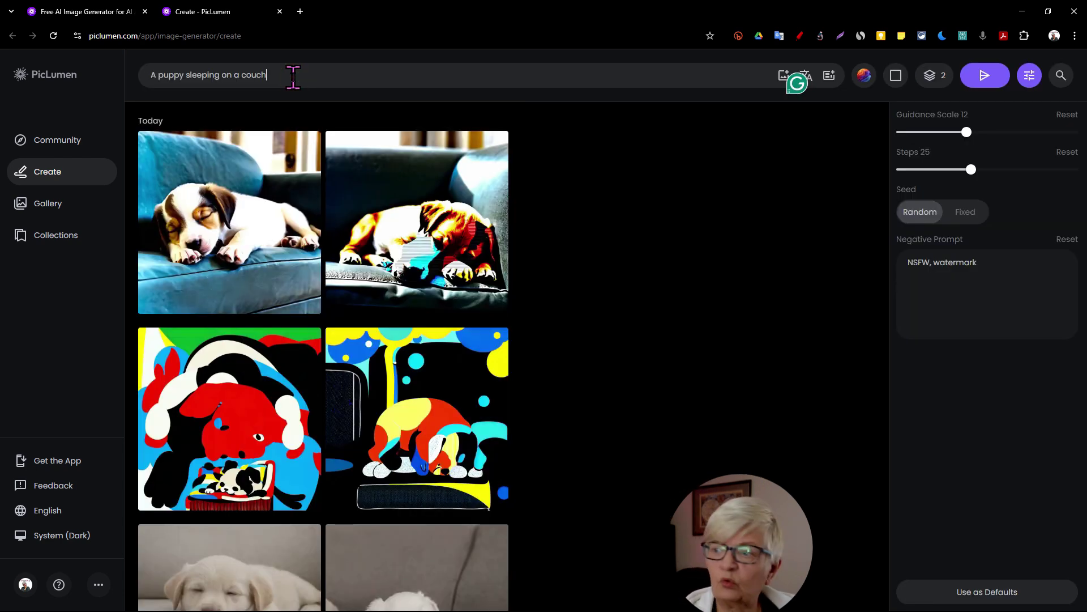
click(985, 76)
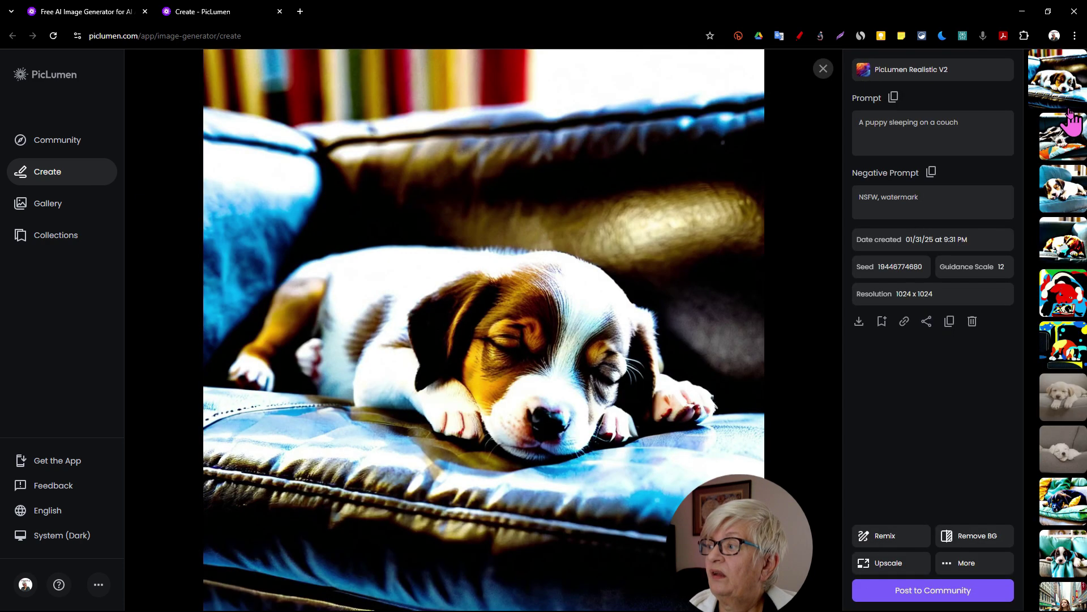
click(1068, 132)
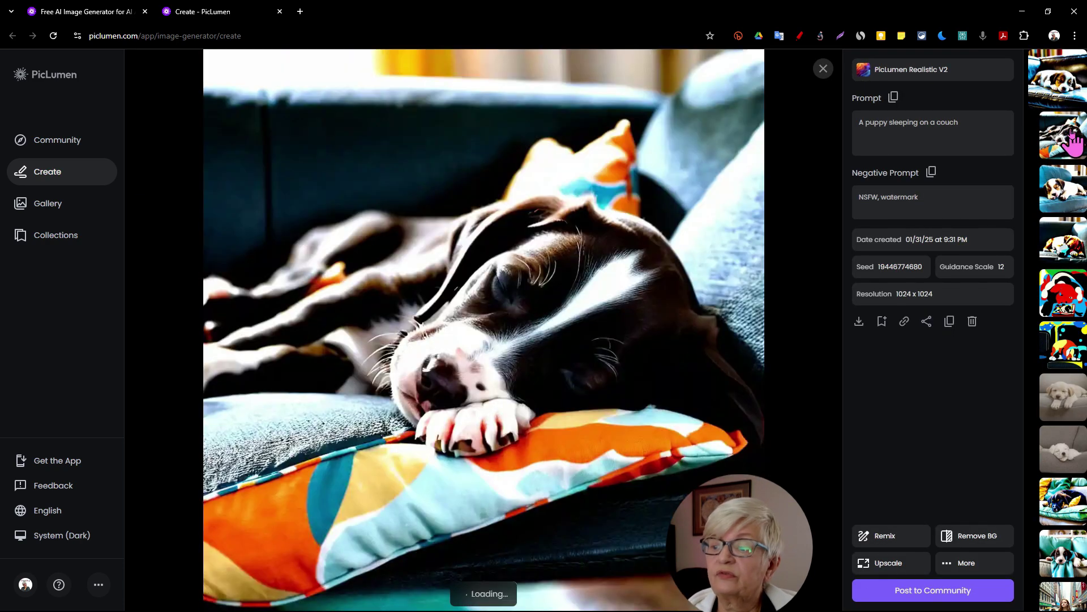
click(823, 68)
Set Steps to 1, generate "A puppy sleeping on a couch", and view the first resulting image
drag(971, 170, 897, 187)
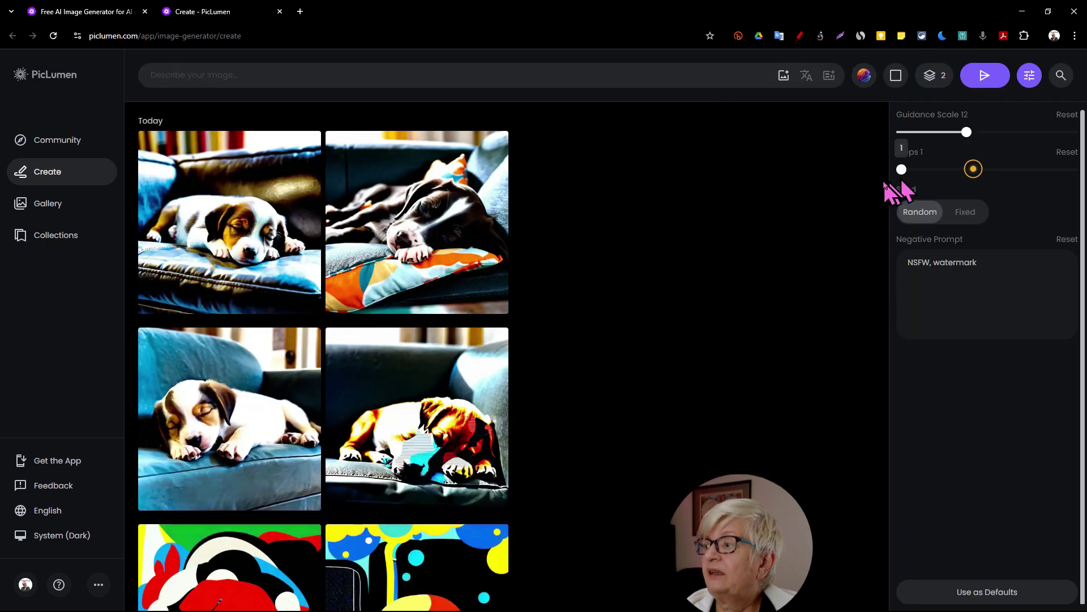
click(342, 79)
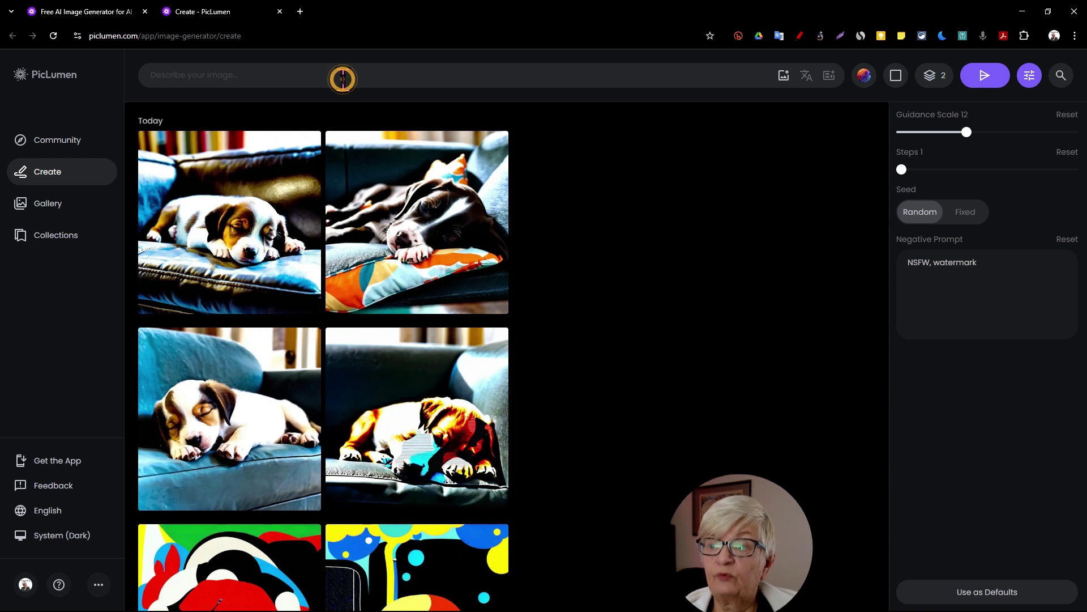
text(A puppy sleeping on a couch)
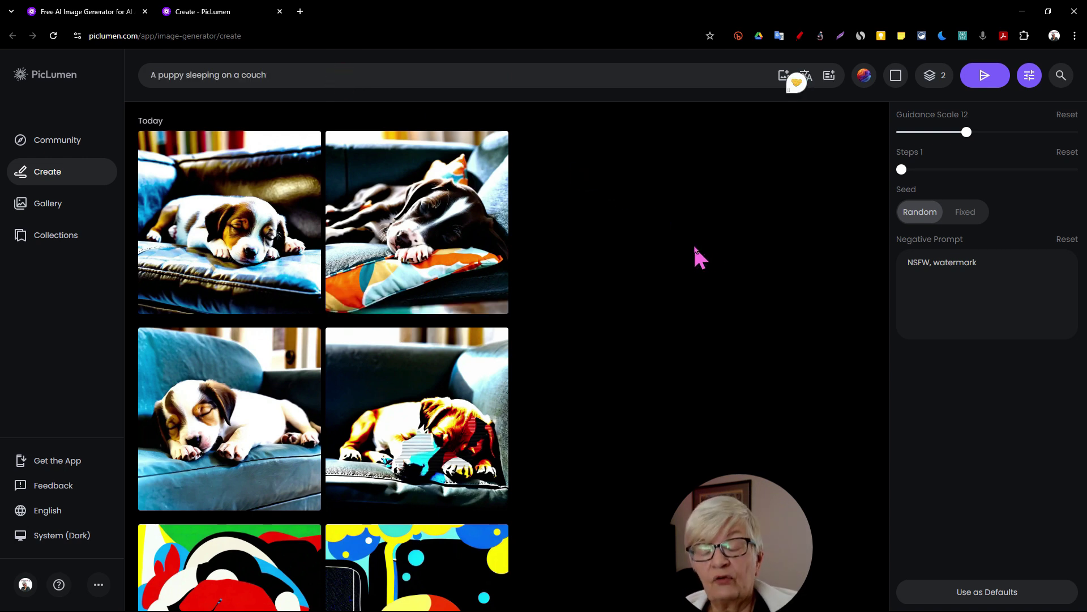
key(Return)
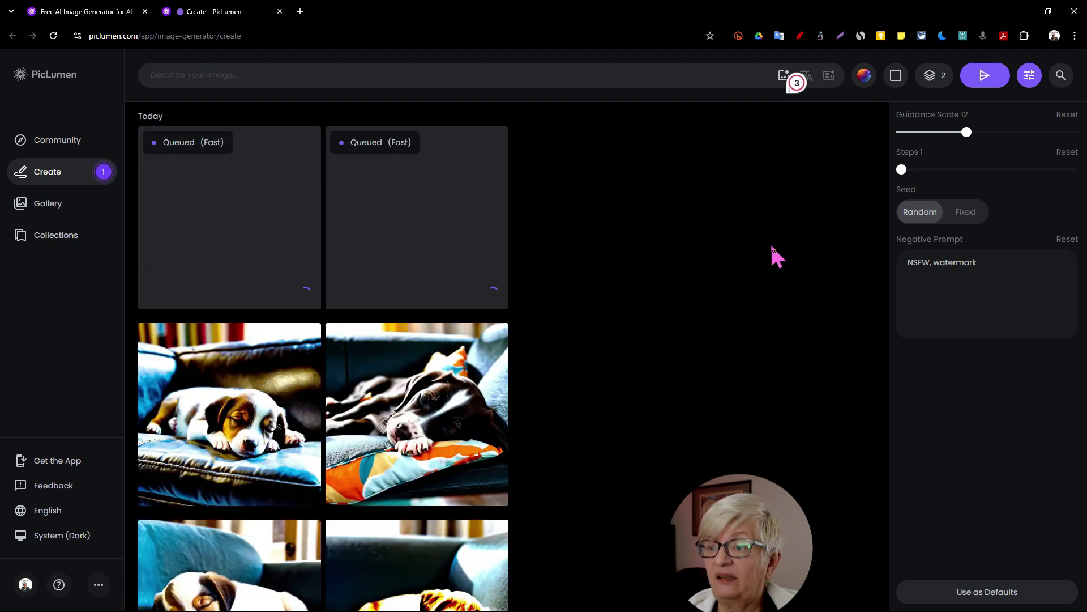
click(231, 236)
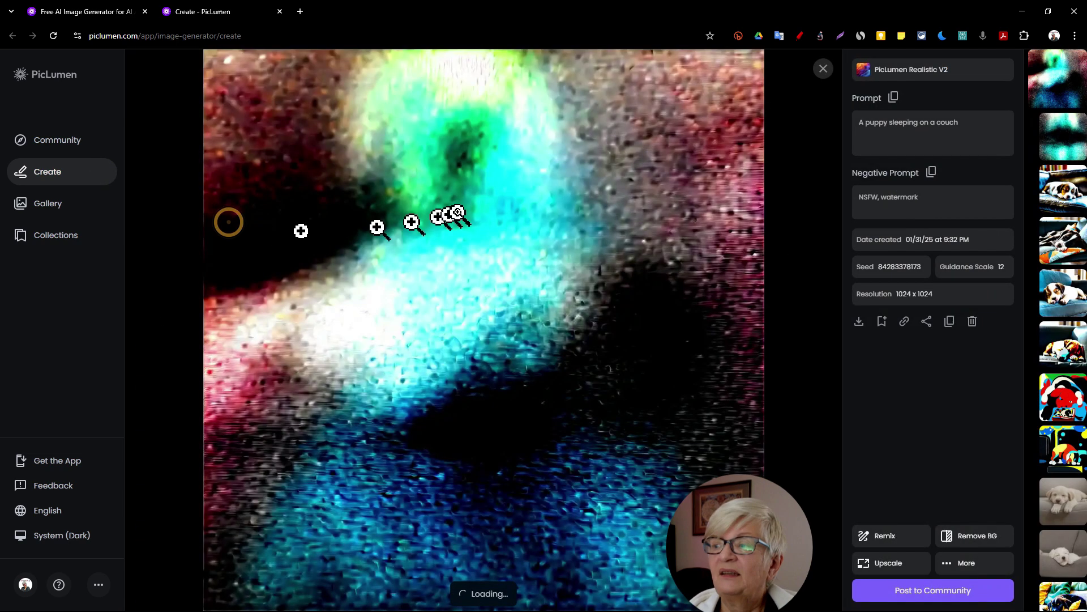
click(823, 69)
Generate the puppy prompt with Steps set to 15 and view the first resulting image
drag(937, 170, 942, 170)
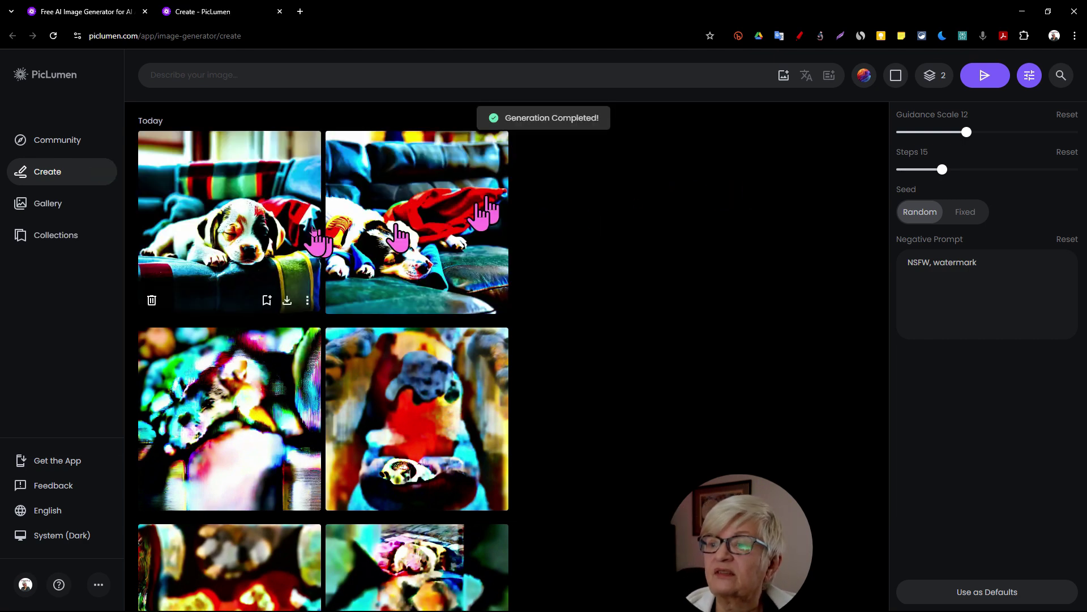
click(220, 214)
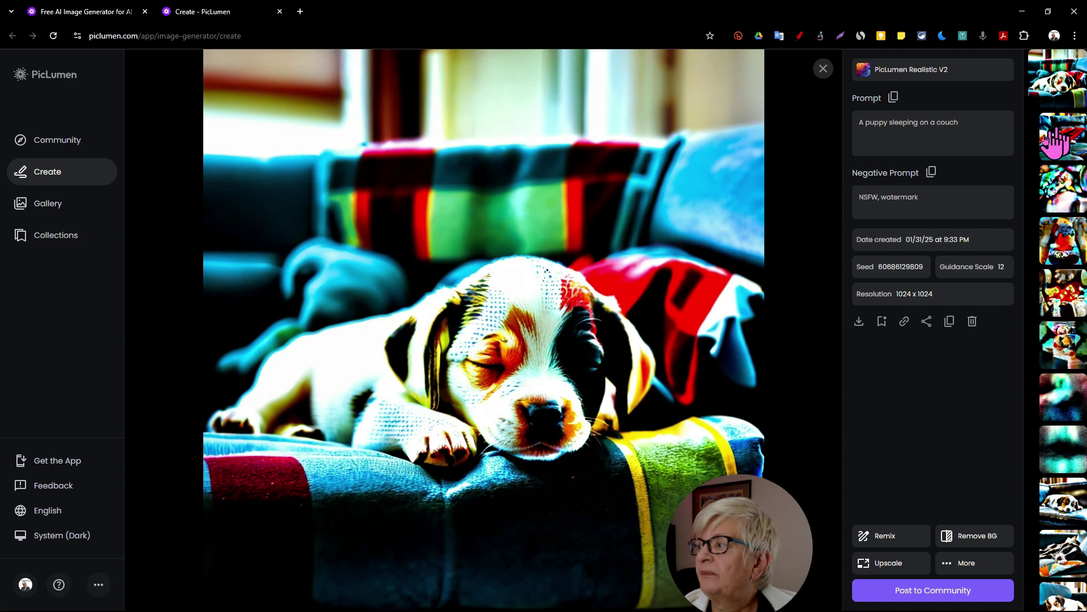
key(Escape)
Set Steps back to 25, generate "A puppy sleeping on a couch", and view both resulting images
drag(945, 171, 971, 170)
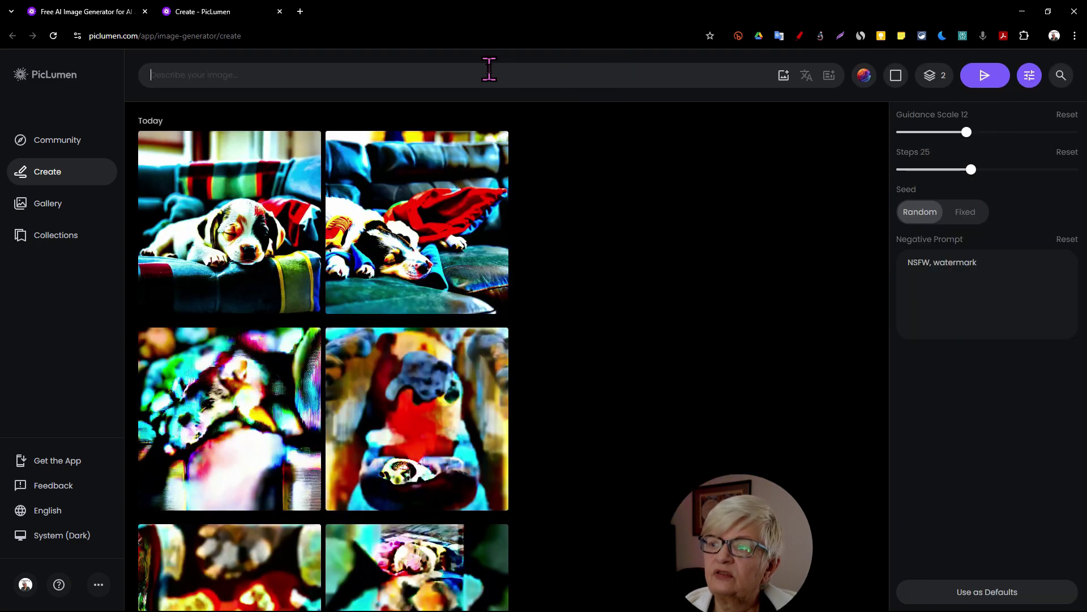
click(487, 69)
text(A puppy sleeping on a couch)
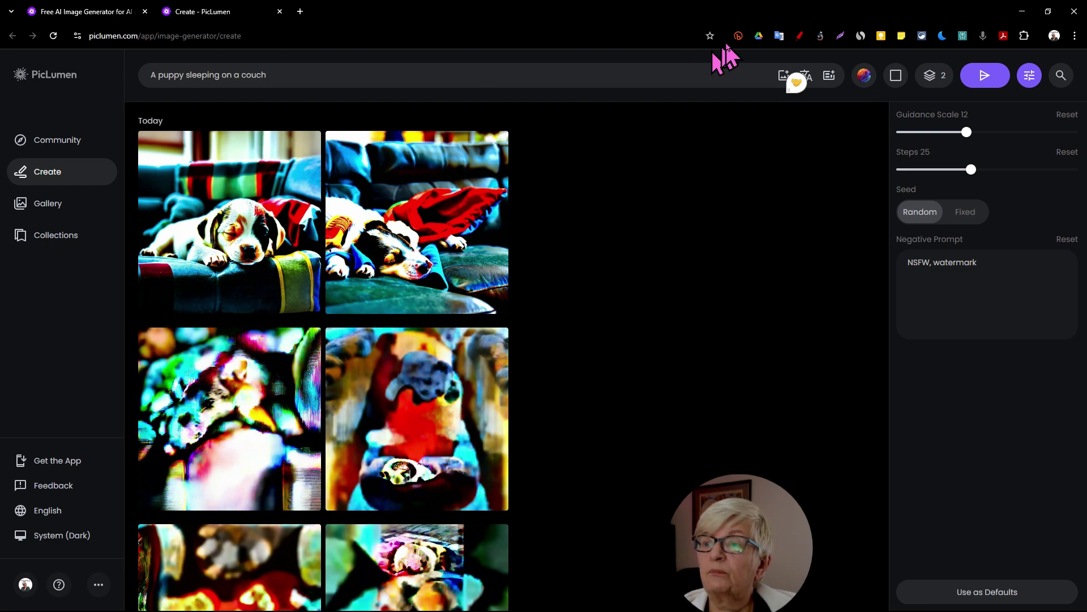
click(986, 75)
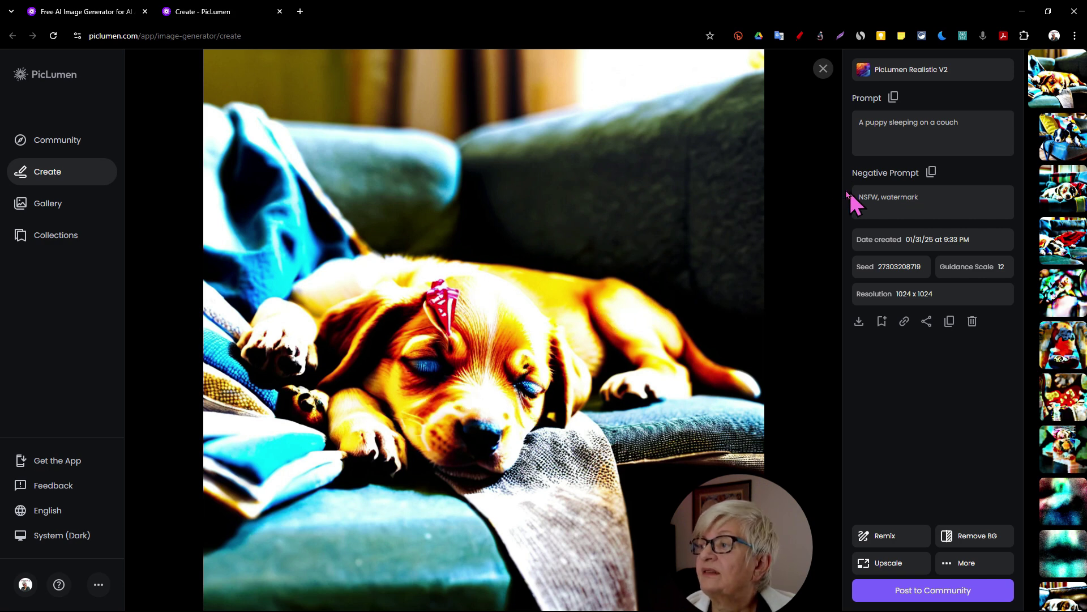
click(1057, 129)
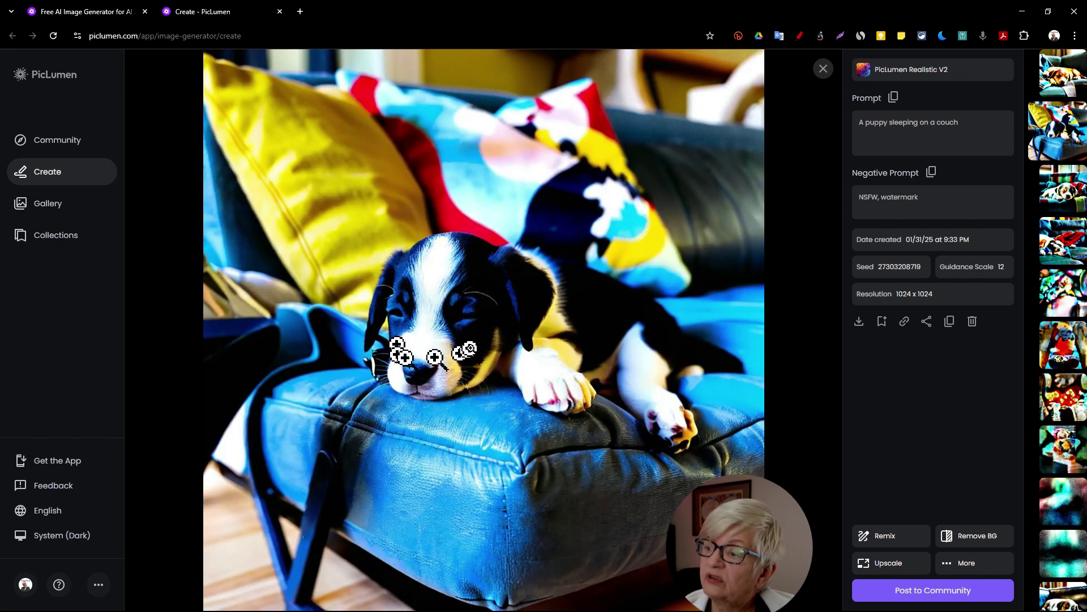
click(820, 72)
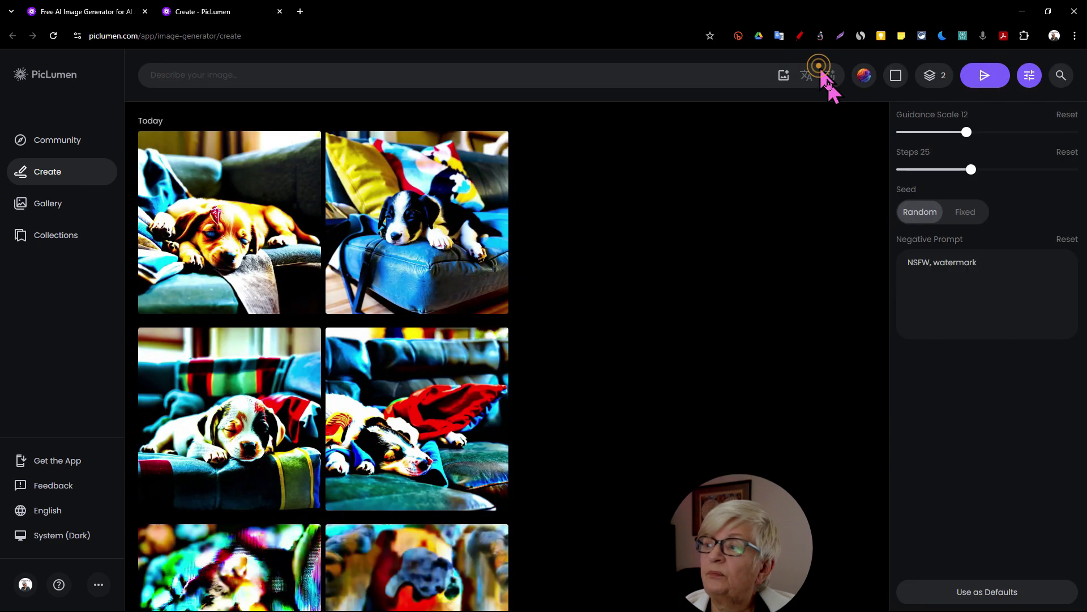
Generate the puppy prompt with Steps set to 40 and view both resulting images
drag(972, 169, 1006, 169)
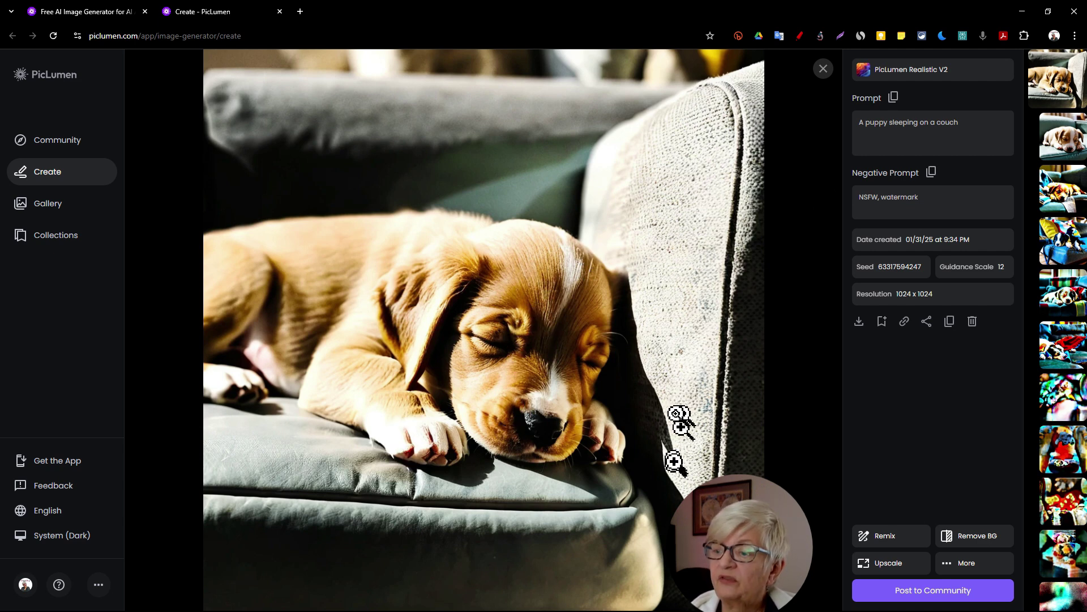
click(1065, 138)
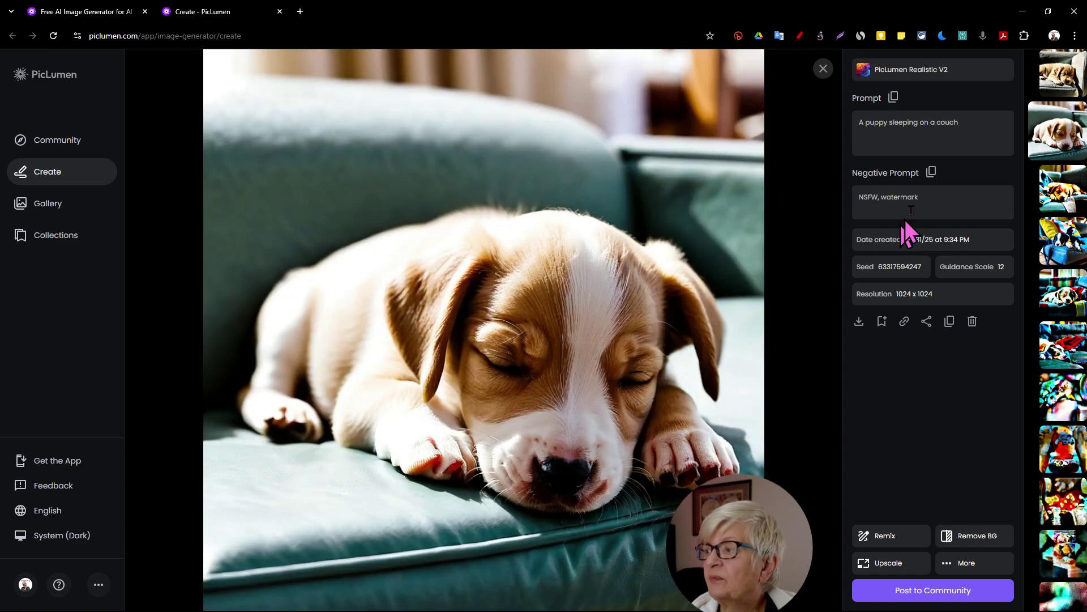
click(824, 68)
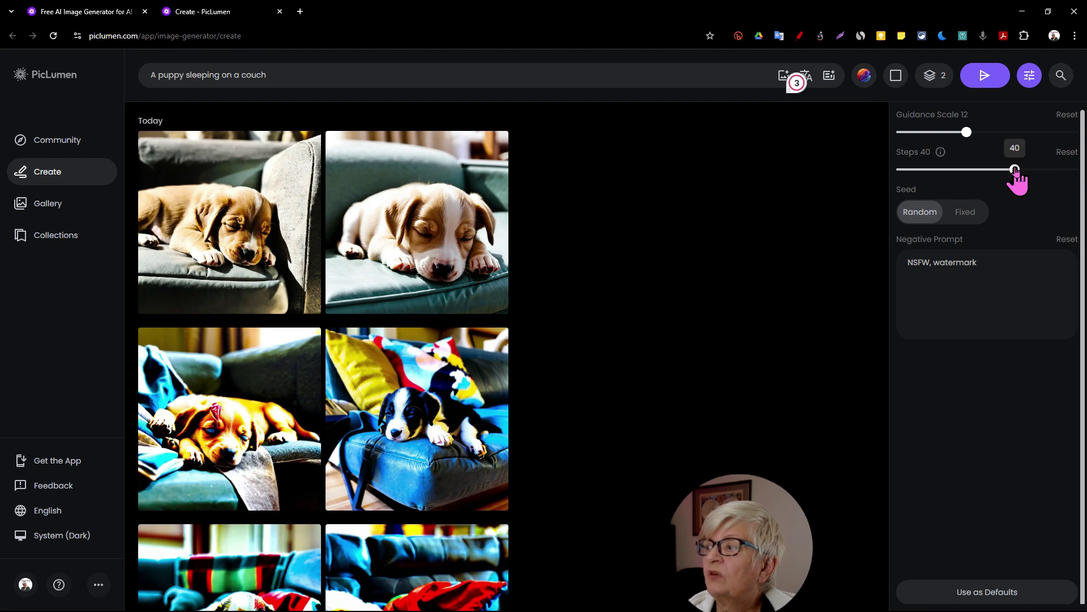
Generate the puppy prompt with Steps set to 60 and view both resulting images, enlarging the first one
drag(1014, 168, 1072, 170)
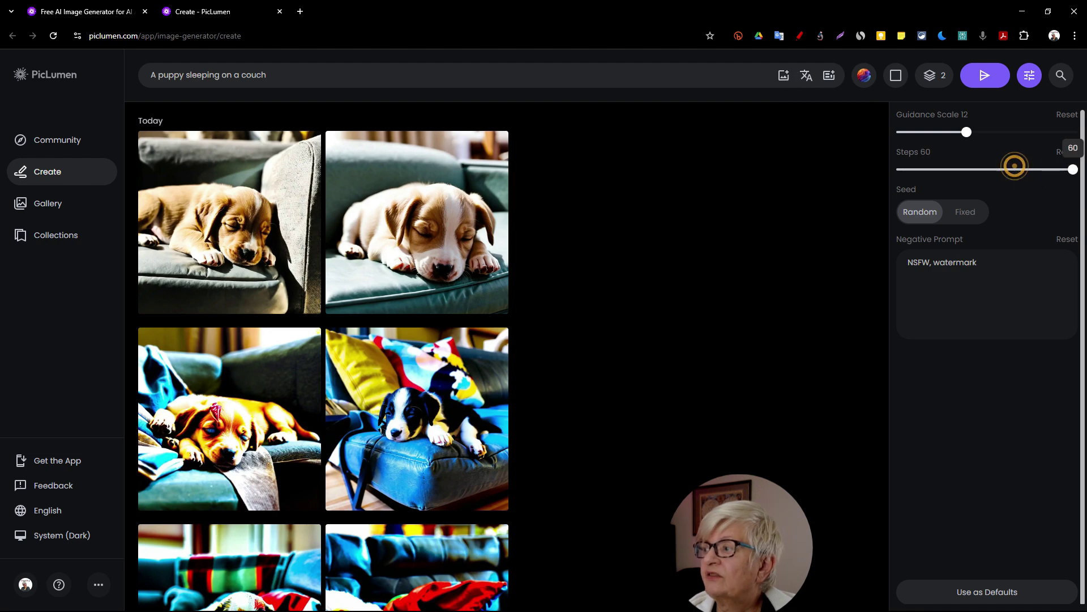
click(990, 72)
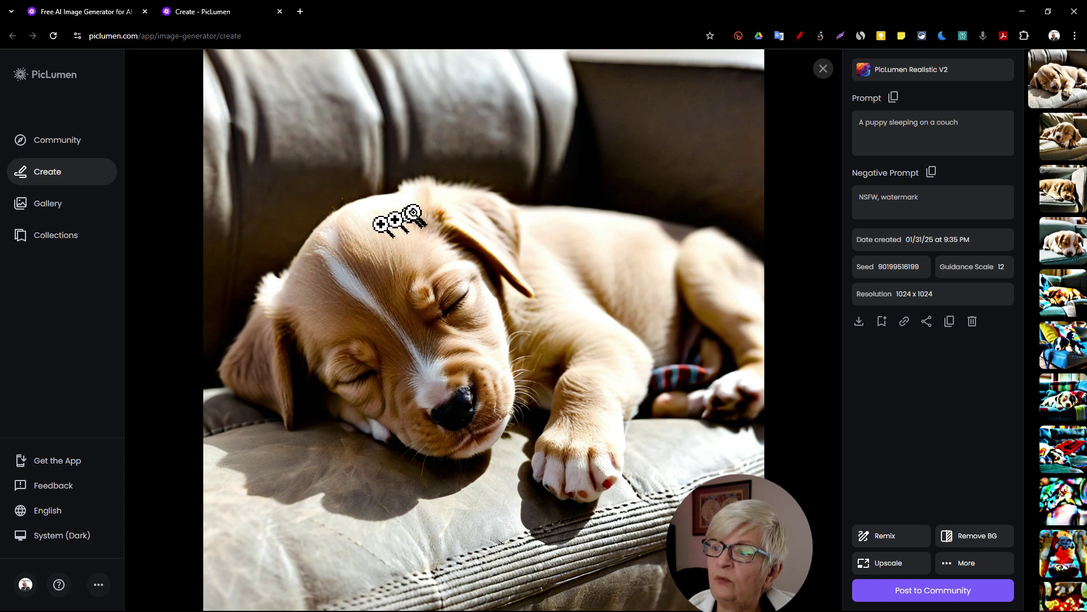
click(415, 359)
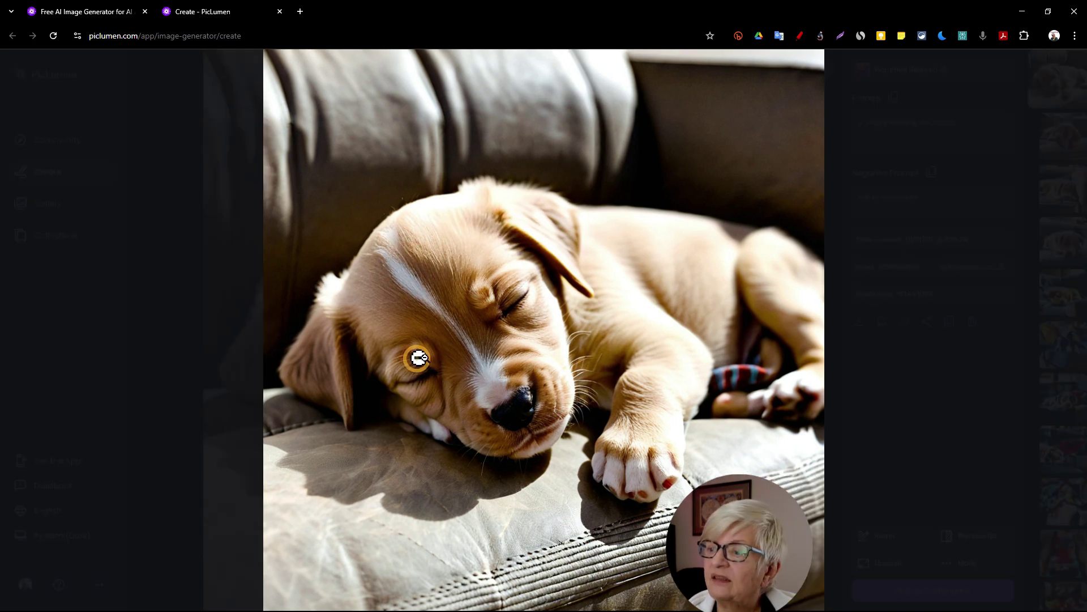
click(493, 344)
click(1068, 146)
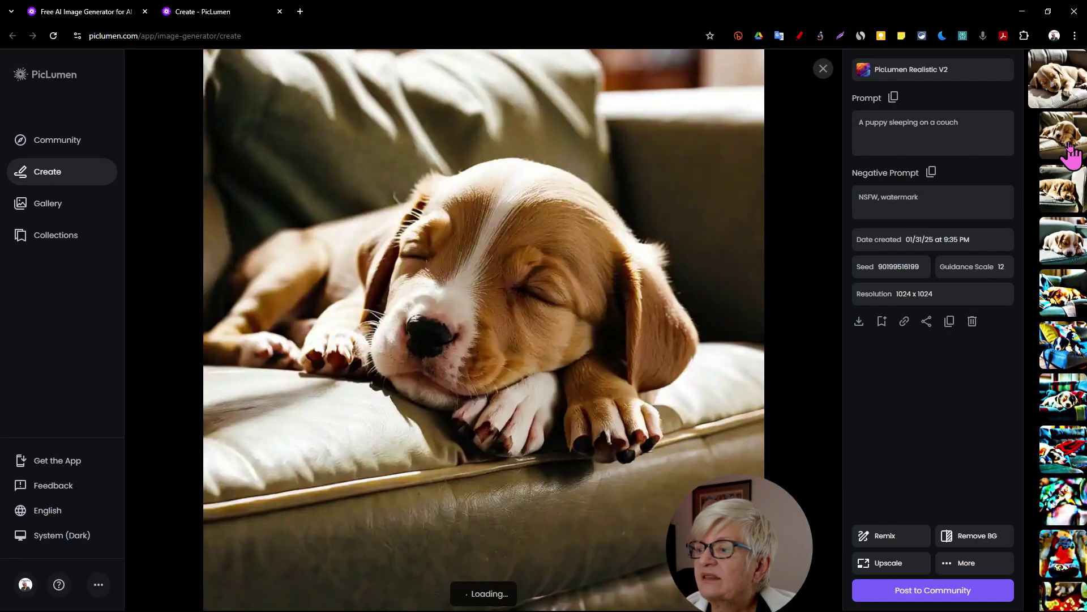
key(Escape)
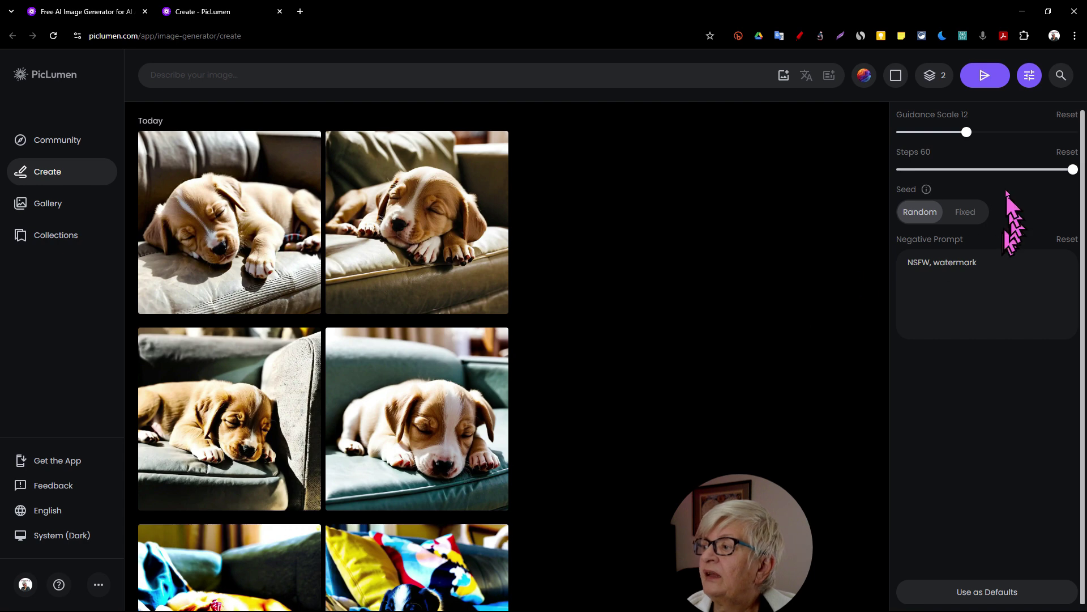
Set Steps back to 40 and review the two puppy images generated earlier at that value
drag(995, 170, 1015, 169)
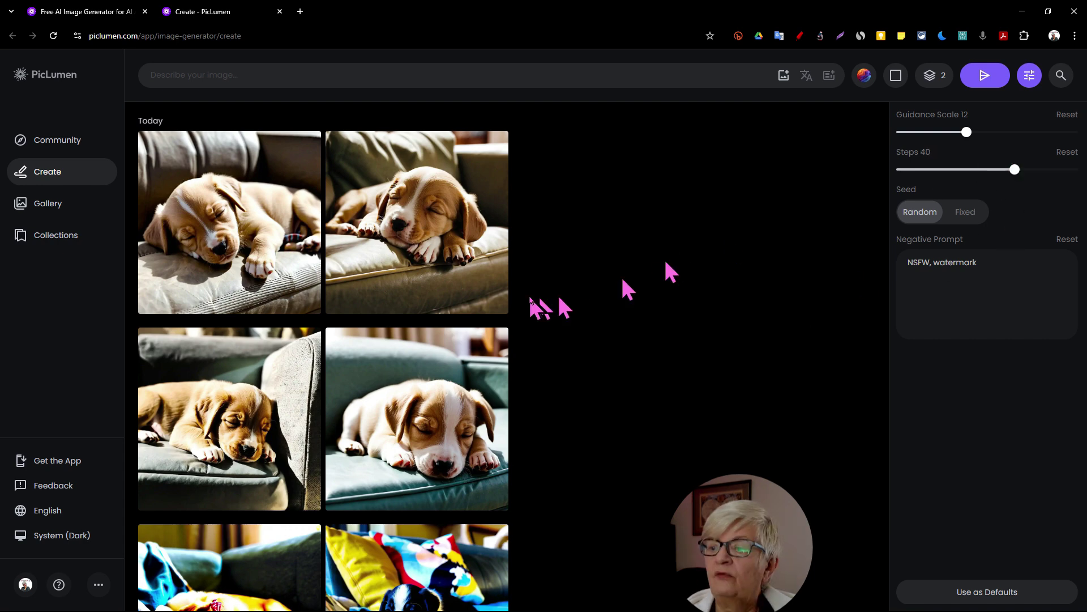
click(422, 388)
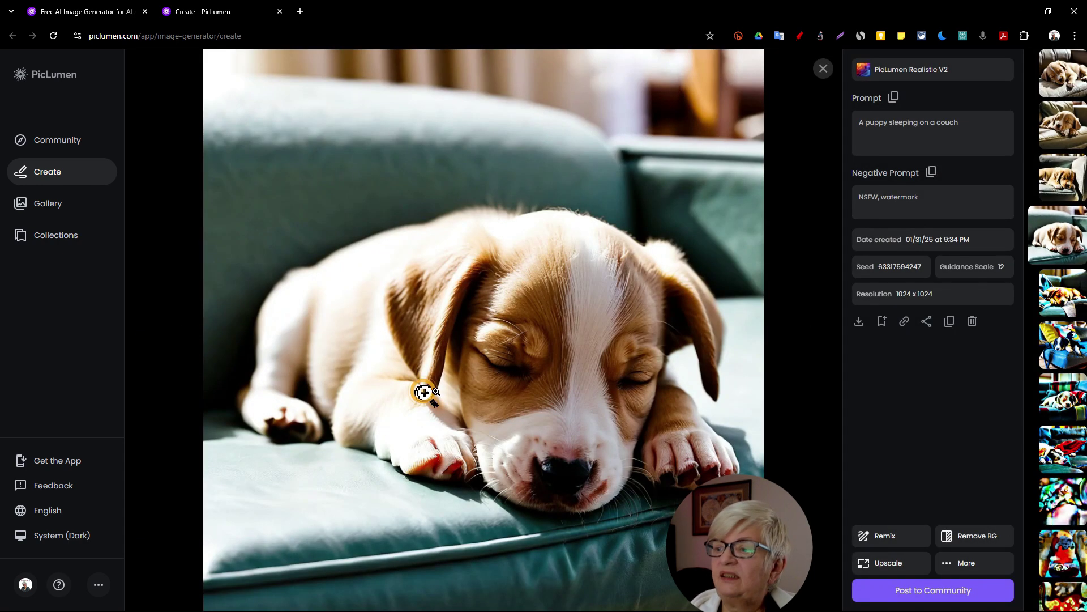
click(1065, 180)
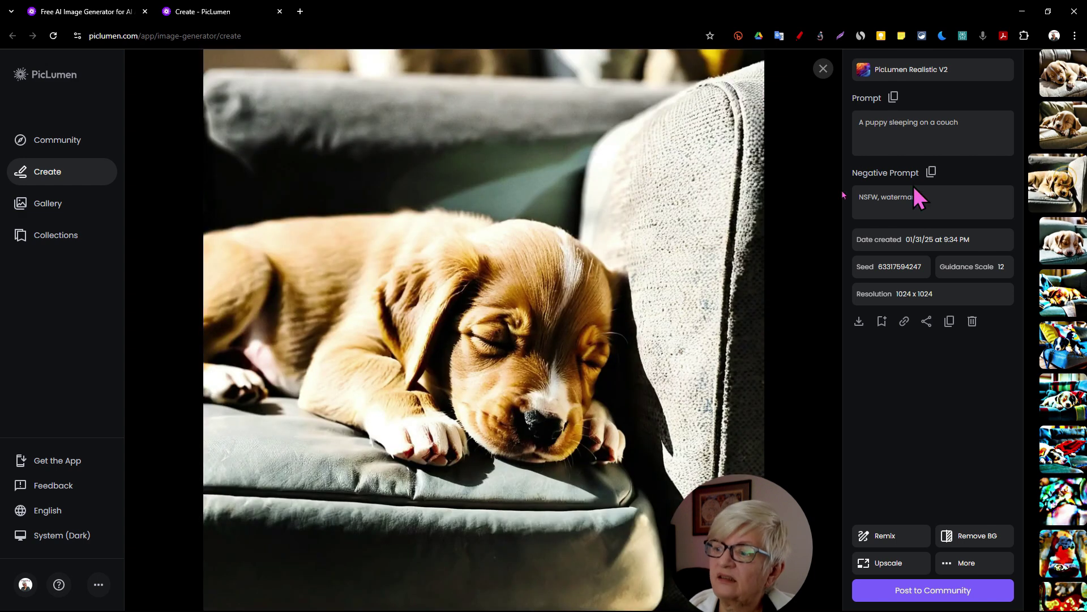
click(823, 69)
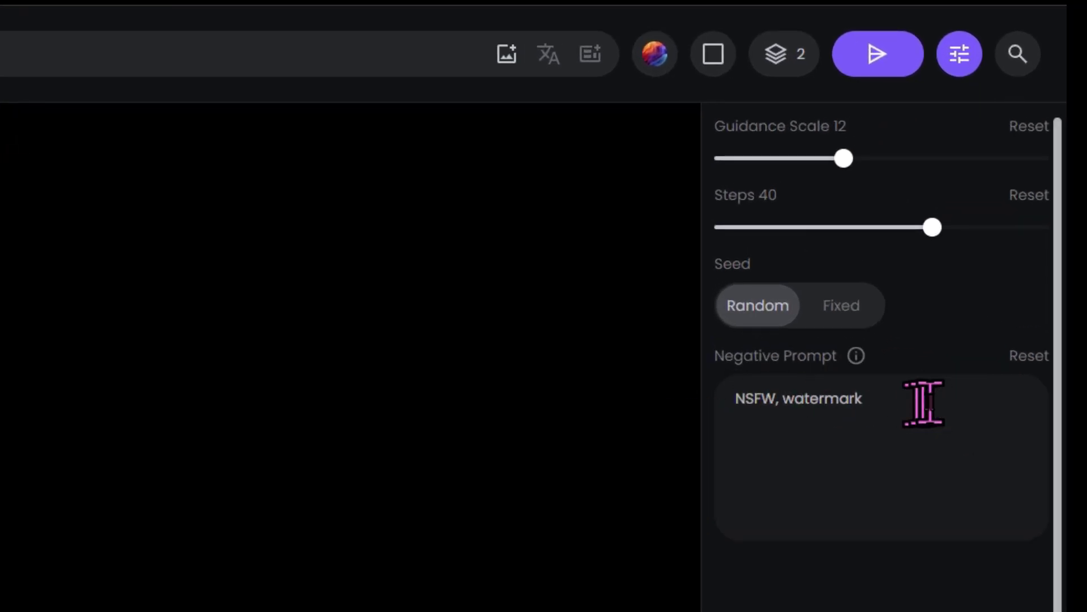
Extend the negative prompt with "no pixelation, no distorted hands, no distorted eyes," after the existing terms
click(952, 442)
text(,)
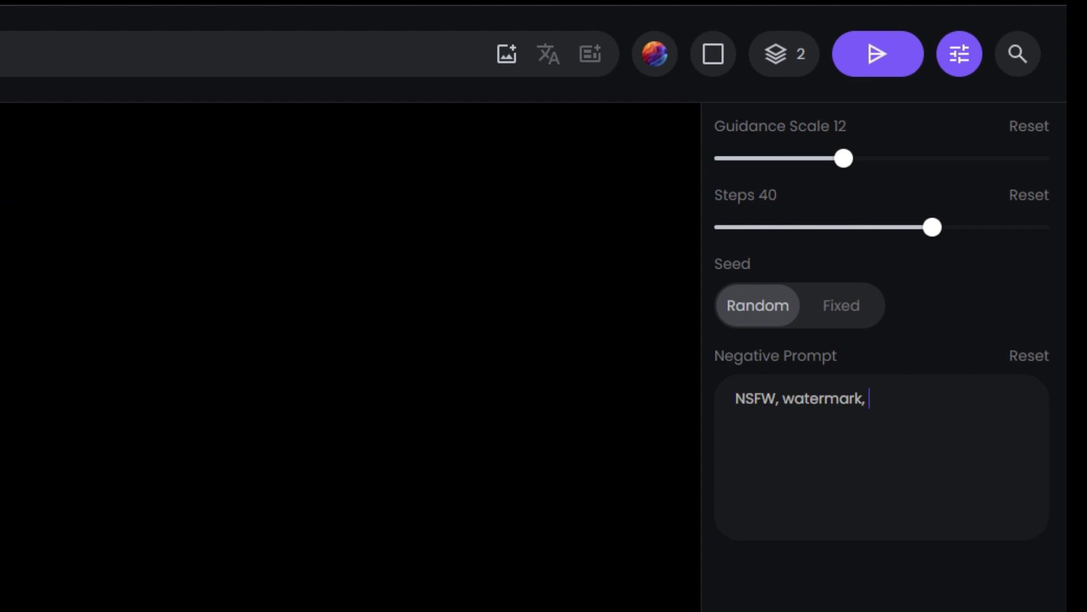
text( no p)
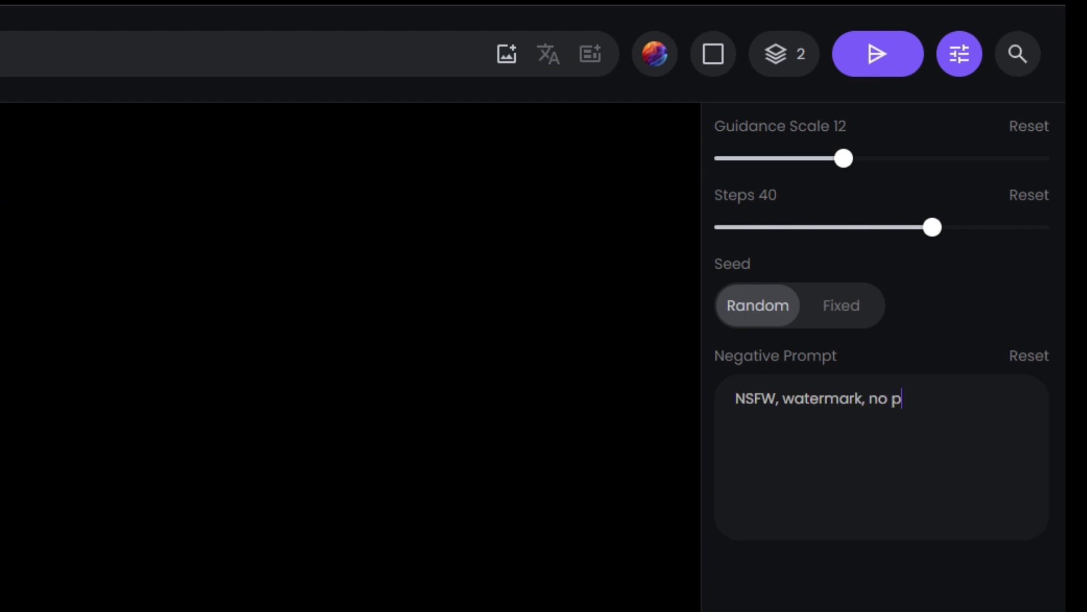
text(ixelation,  no)
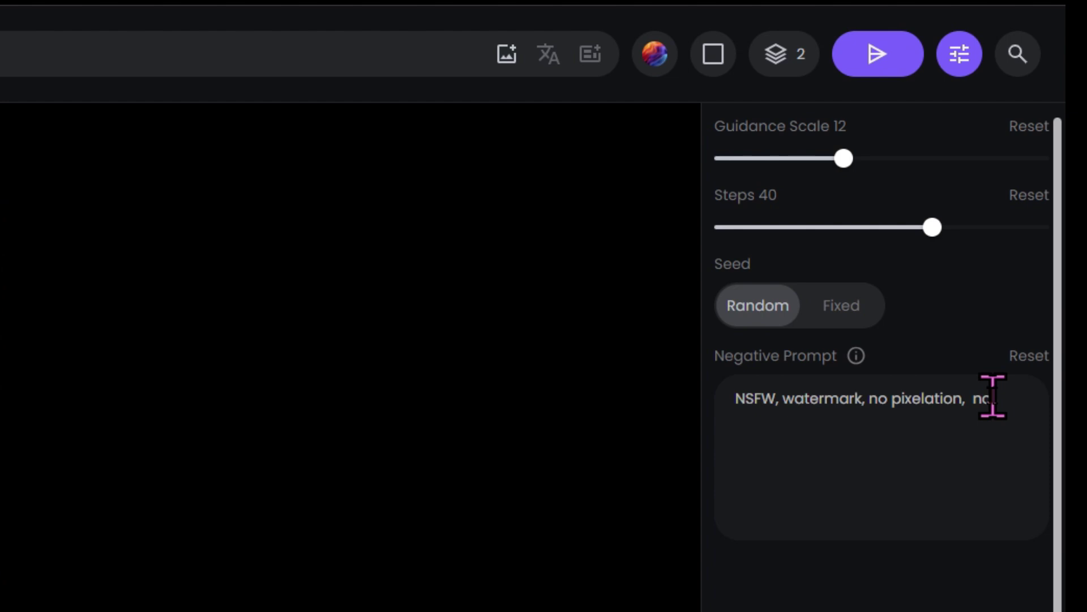
text( distorted hands, no distorted eyes,)
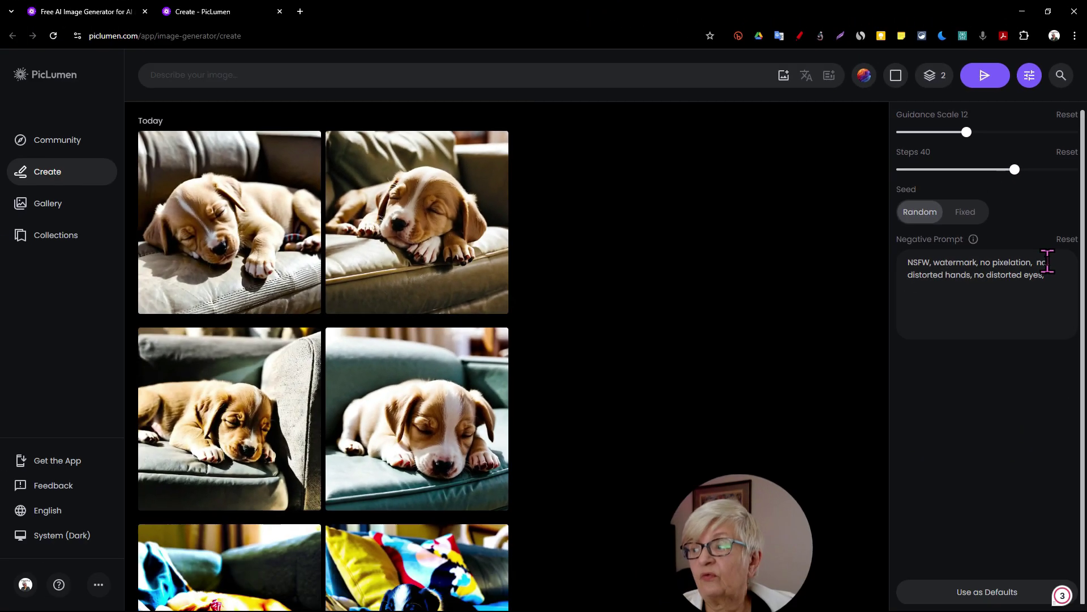
Add "no tails or ears missing," to the end of the negative prompt
text(no tails or ears missing,)
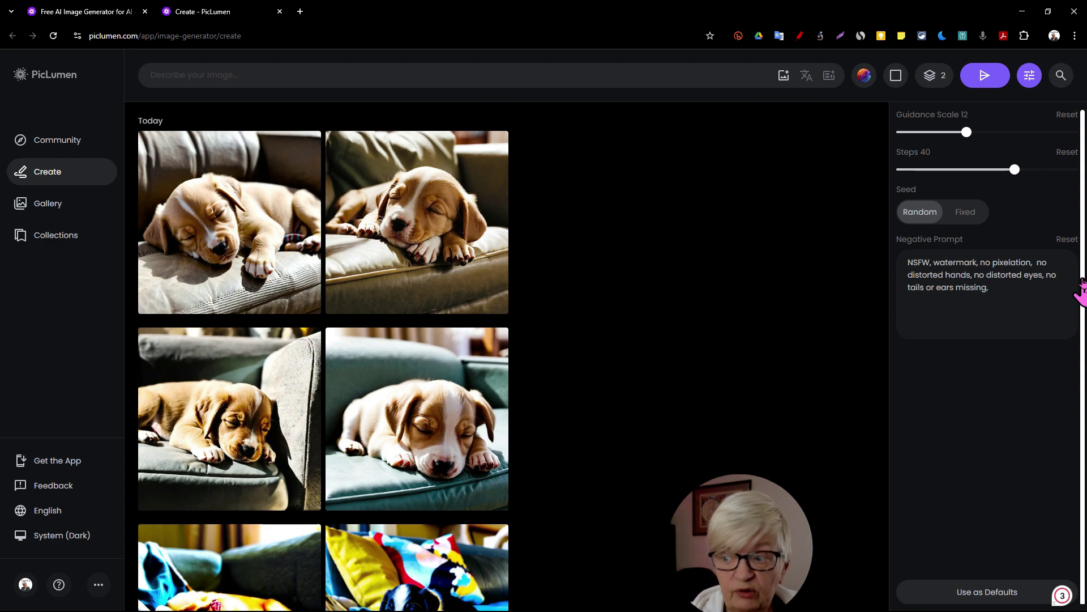
click(973, 239)
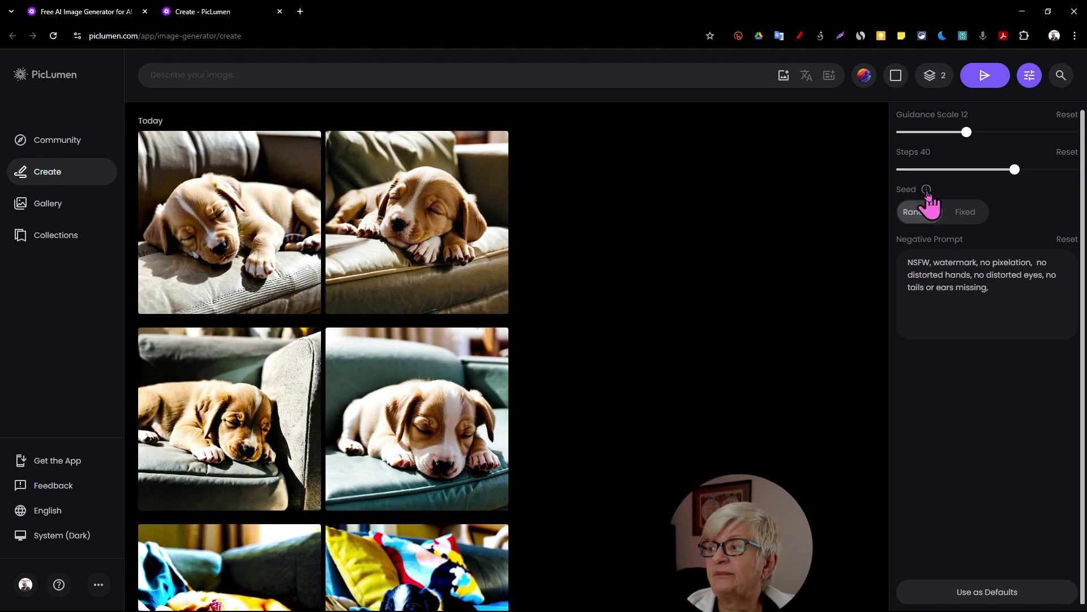
mouse_move(927, 194)
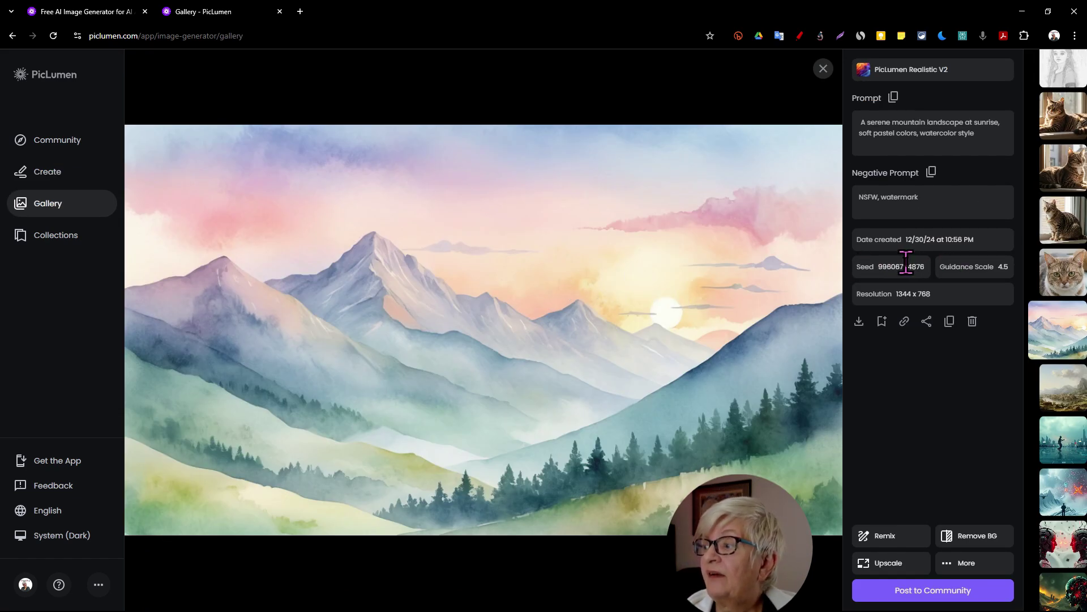
double_click(906, 267)
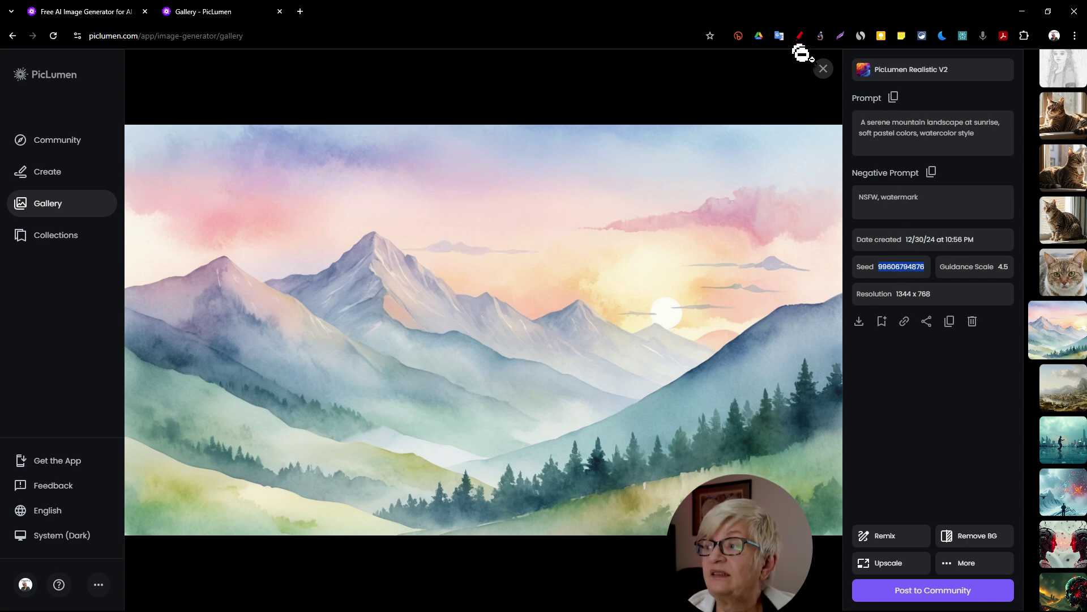
click(49, 171)
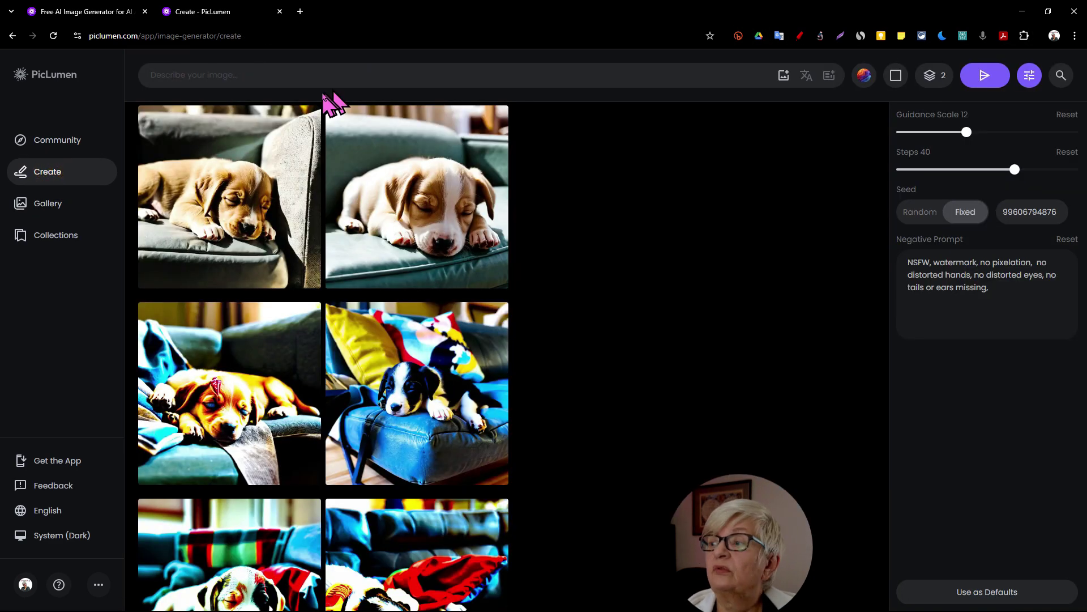
Generate "a lake at sunrise surrounded by flowers and trees" with the fixed seed and view both resulting images
click(199, 74)
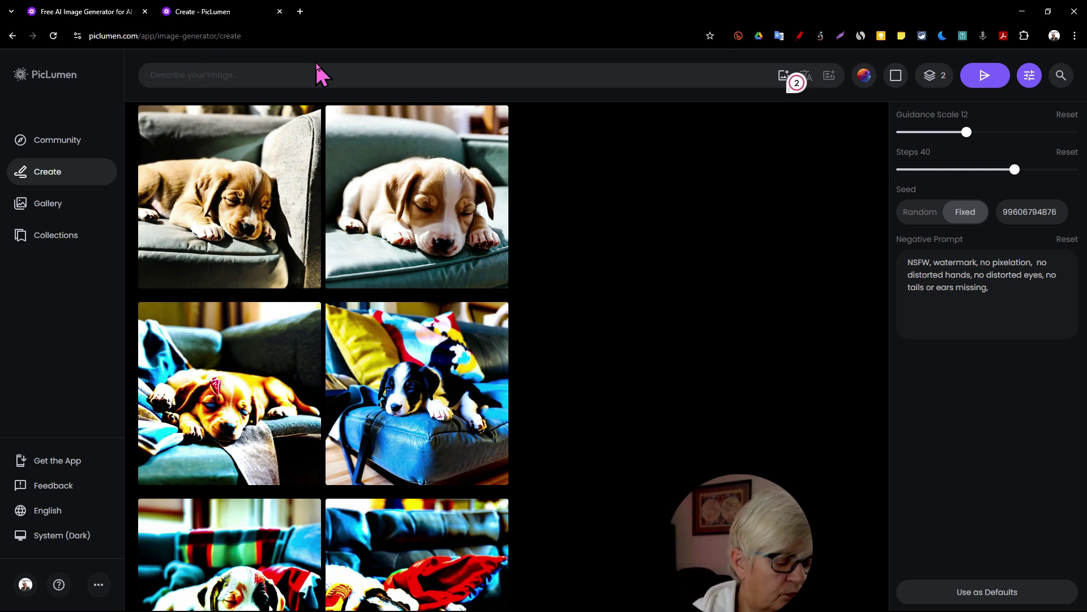
text(a)
click(315, 62)
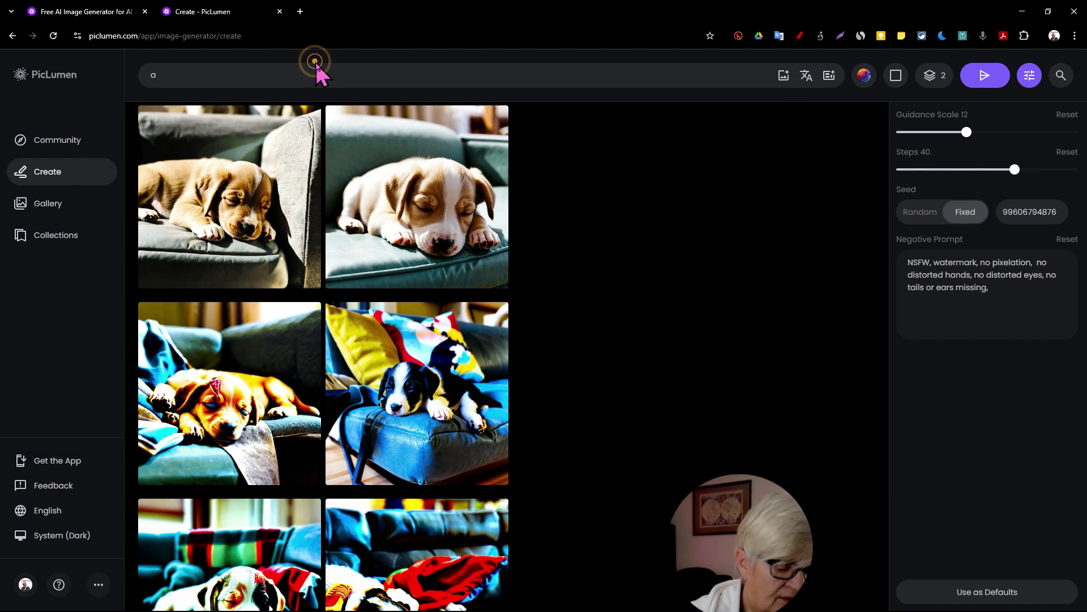
text(lake at )
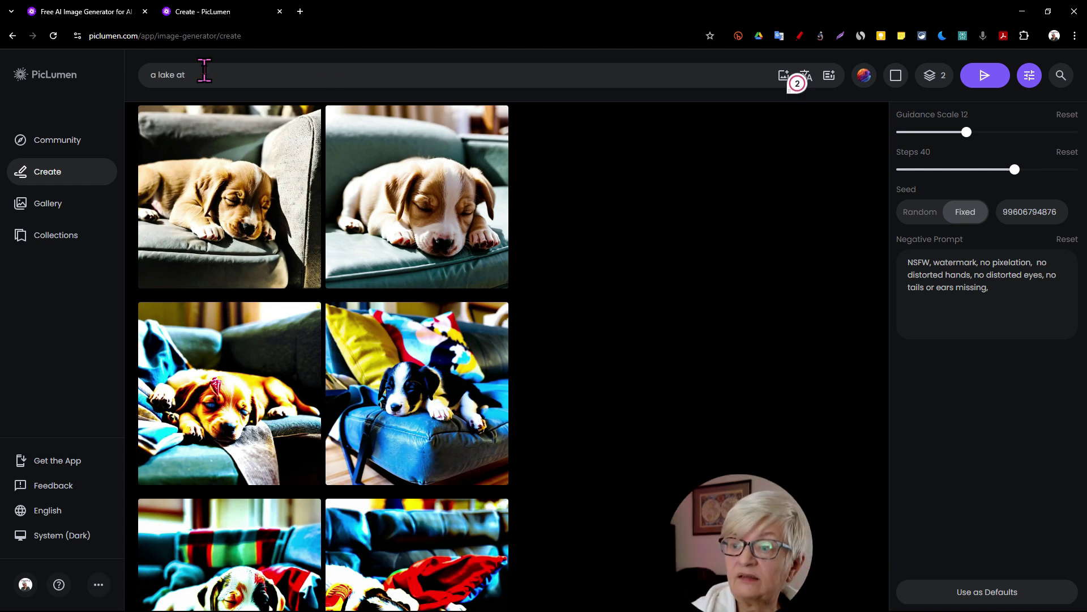
text(sunrise surrounded by flowers and trees)
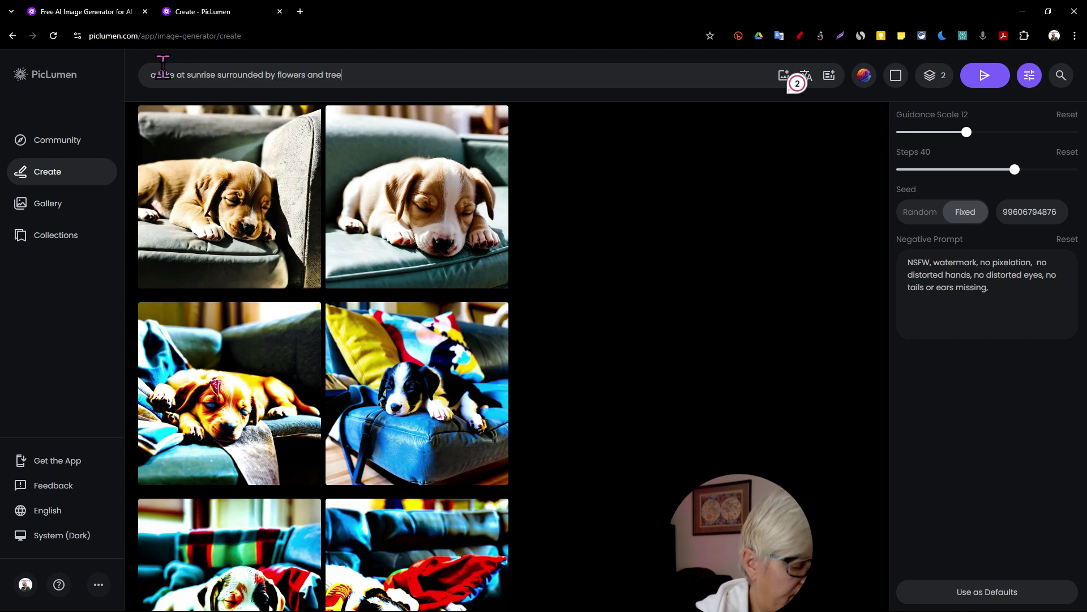
click(1036, 213)
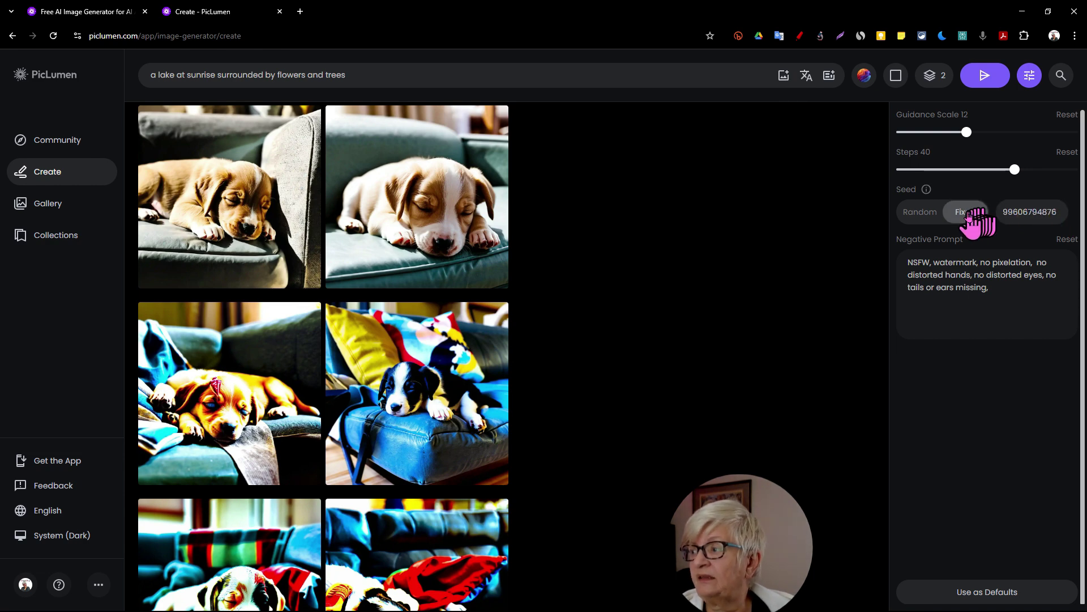
click(982, 74)
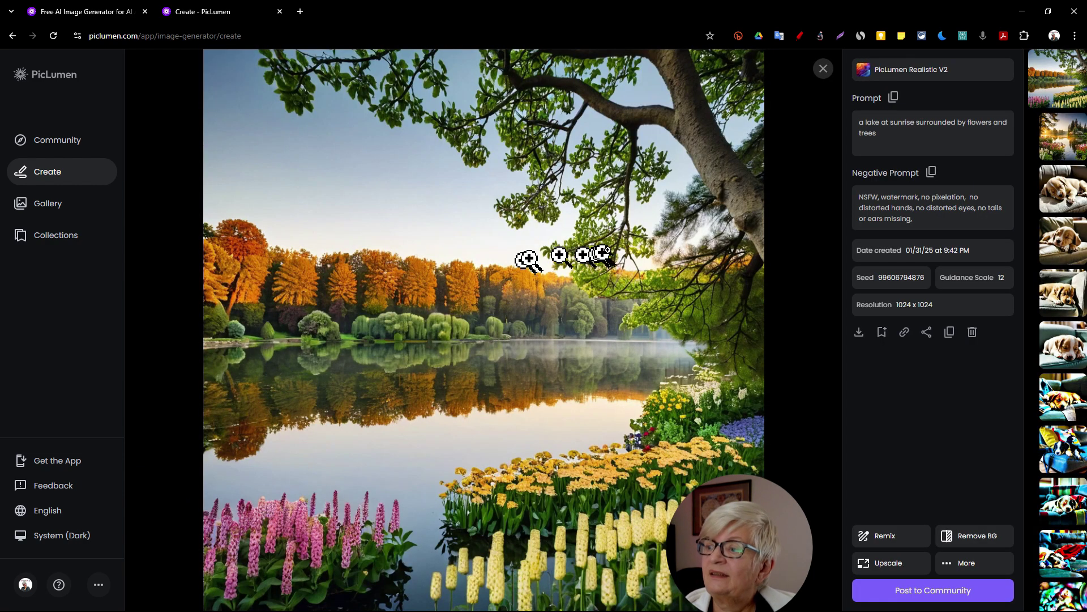
click(1066, 140)
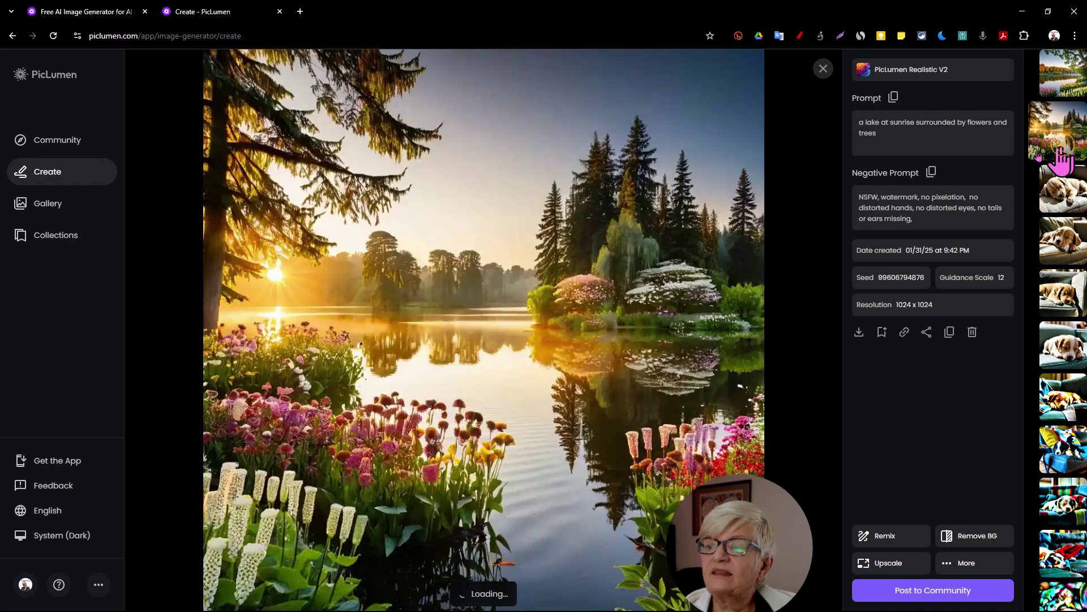
click(823, 69)
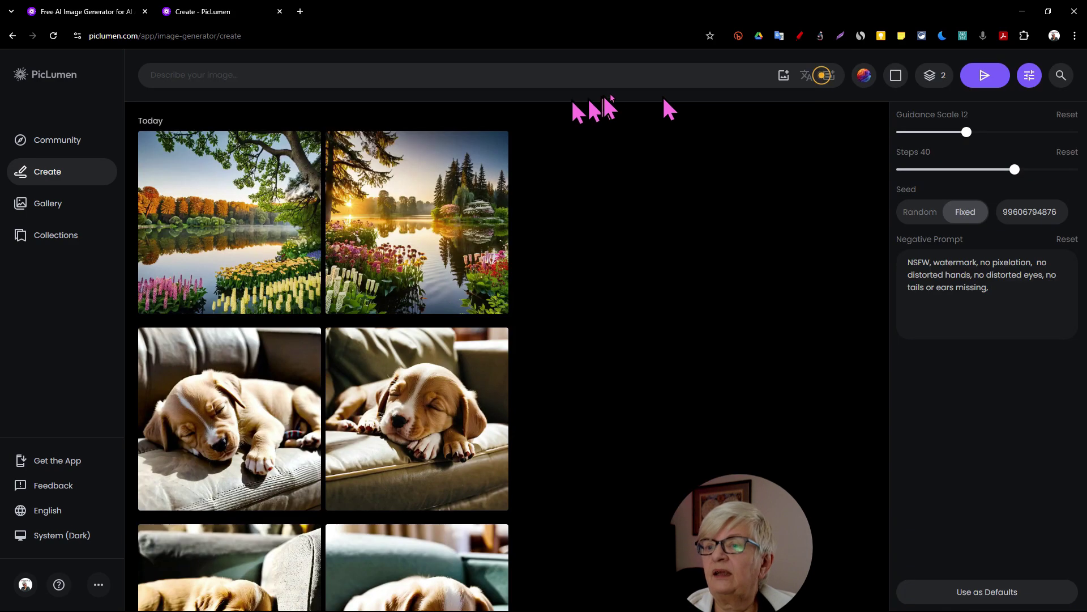
Open the watercolor mountain landscape in the gallery and highlight "soft pastel colors, watercolor style" in its prompt
click(41, 211)
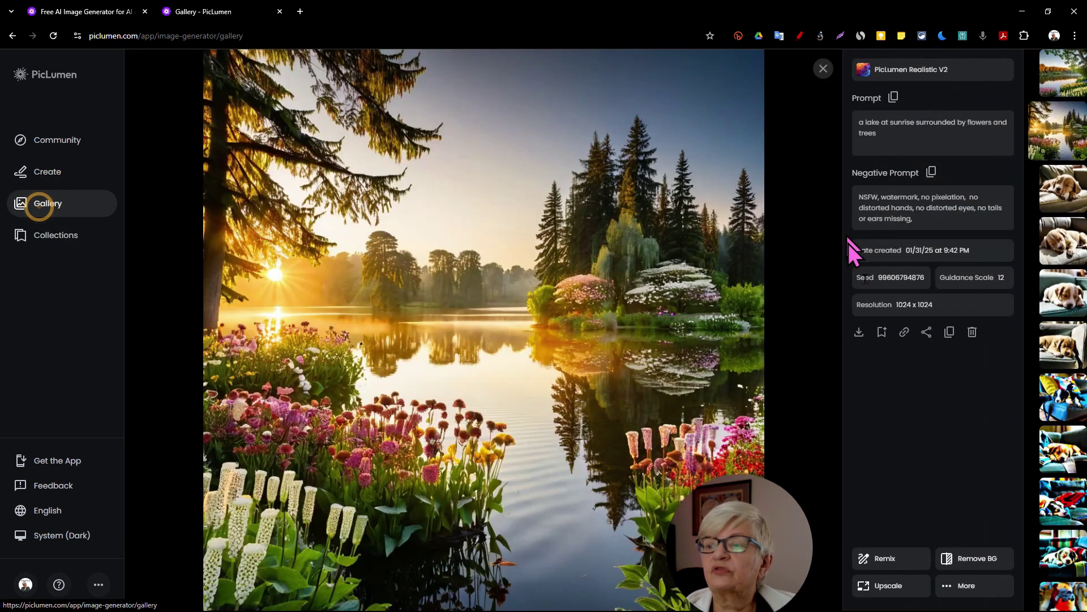
click(822, 69)
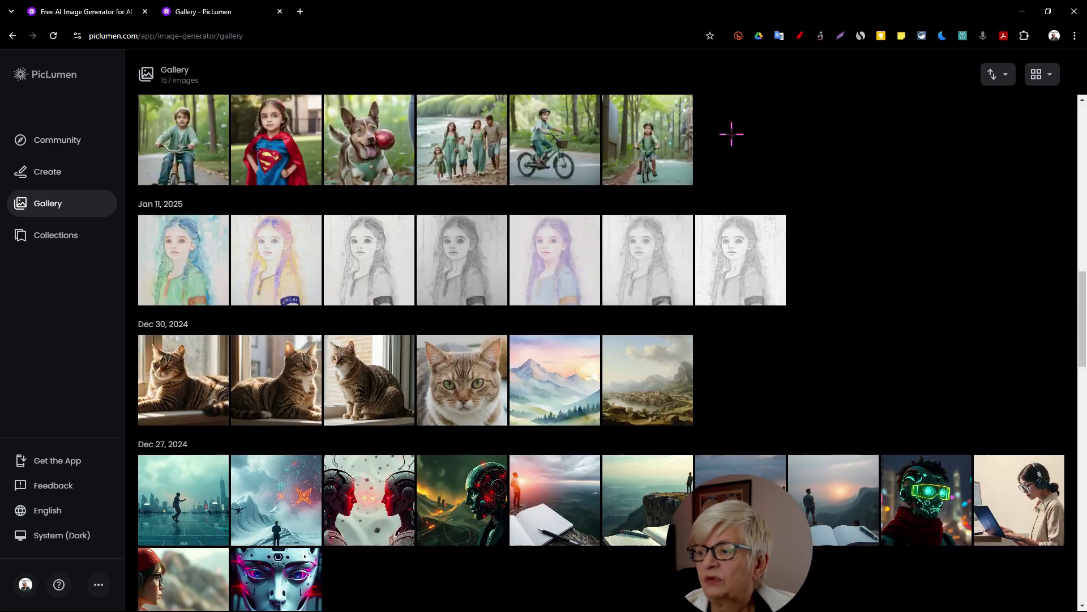
scroll(729, 133, down, 6)
scroll(757, 160, up, 5)
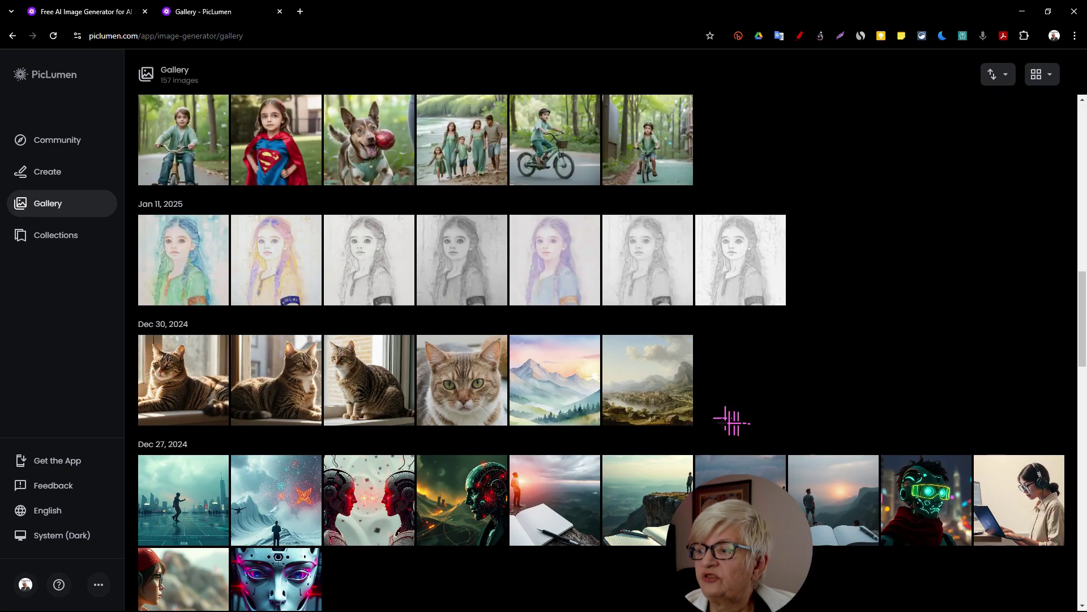
click(546, 384)
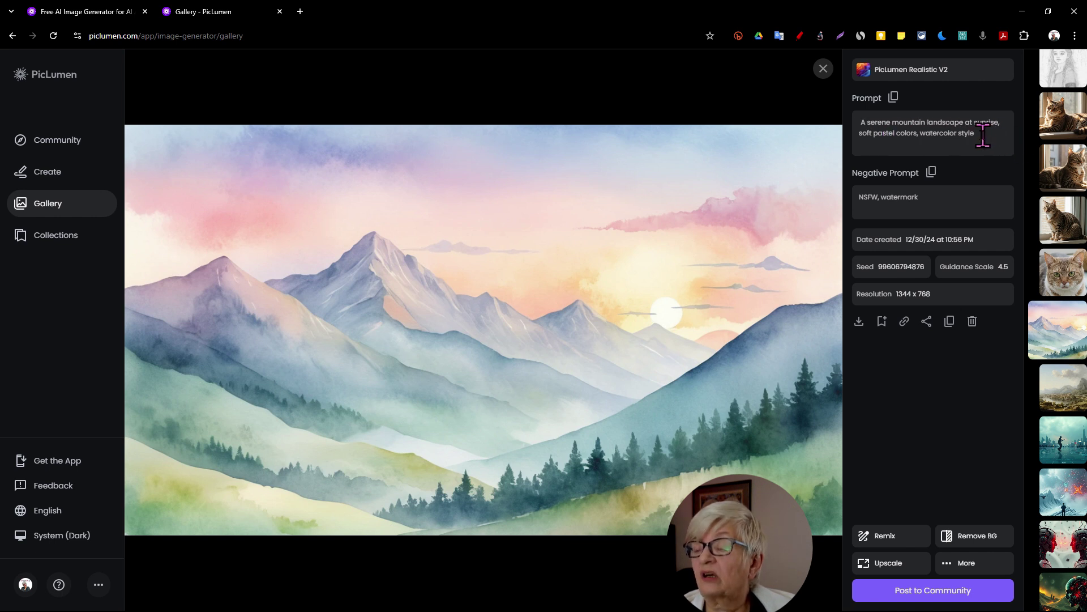
drag(990, 134, 853, 140)
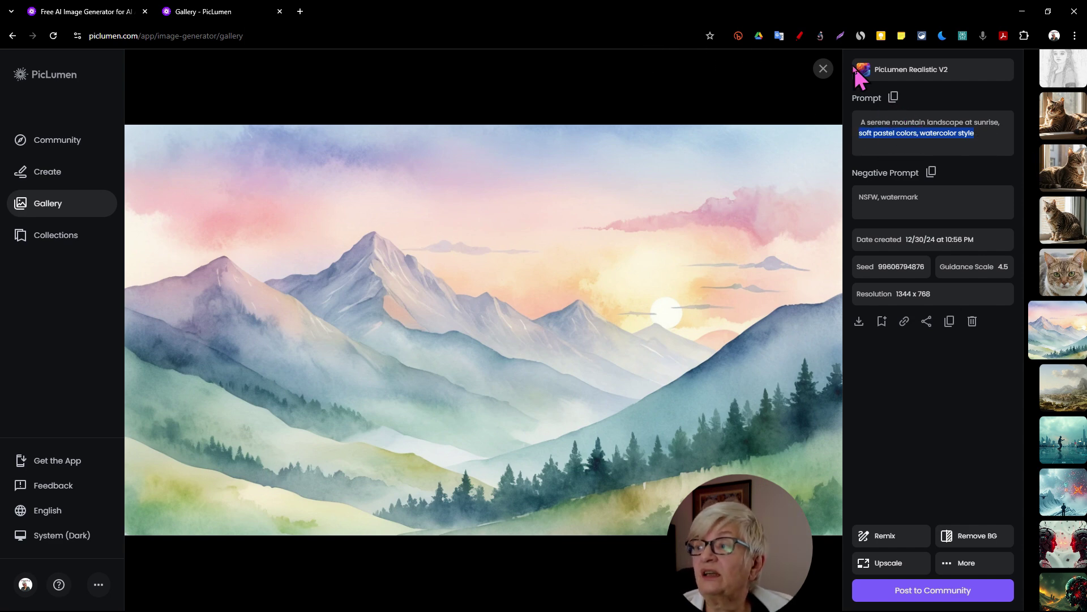
click(823, 68)
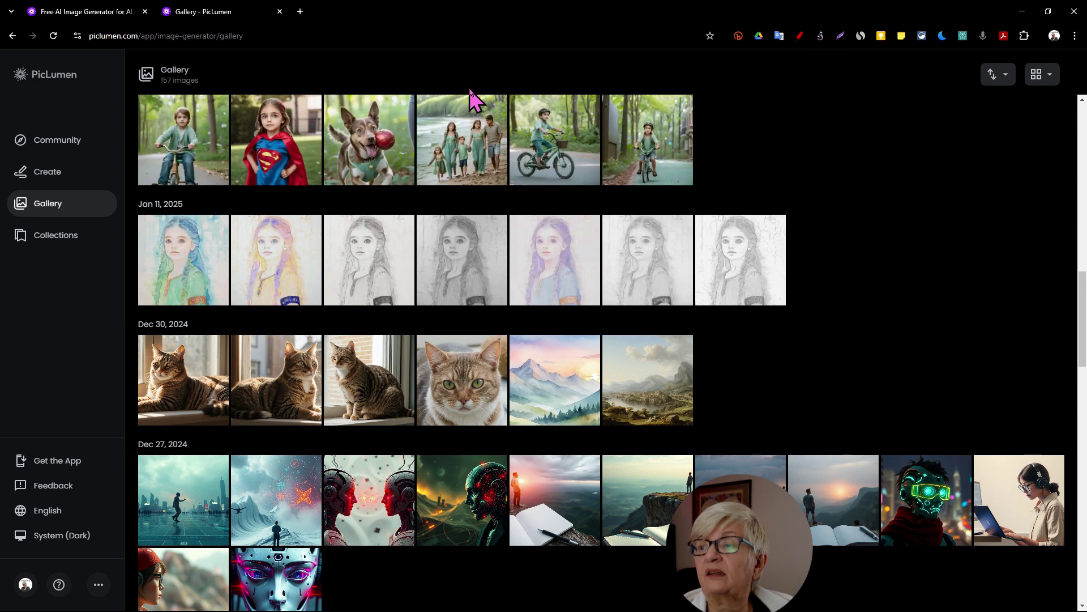
Generate "a lake at sunrise surrounded by flowers and trees soft pastel colors, watercolor style" with the fixed seed and view both images
click(49, 172)
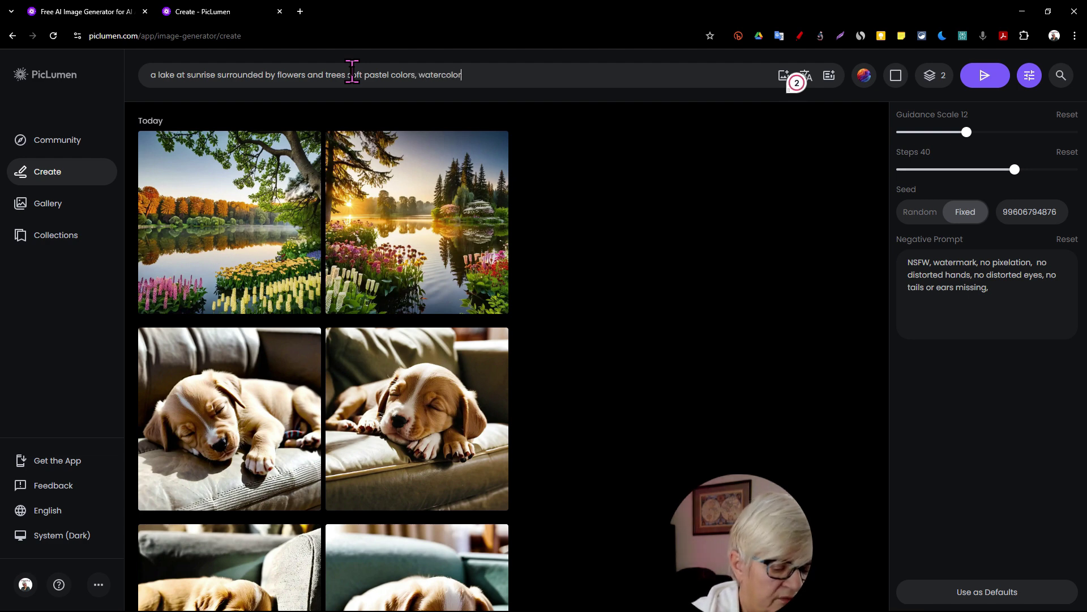
key(Return)
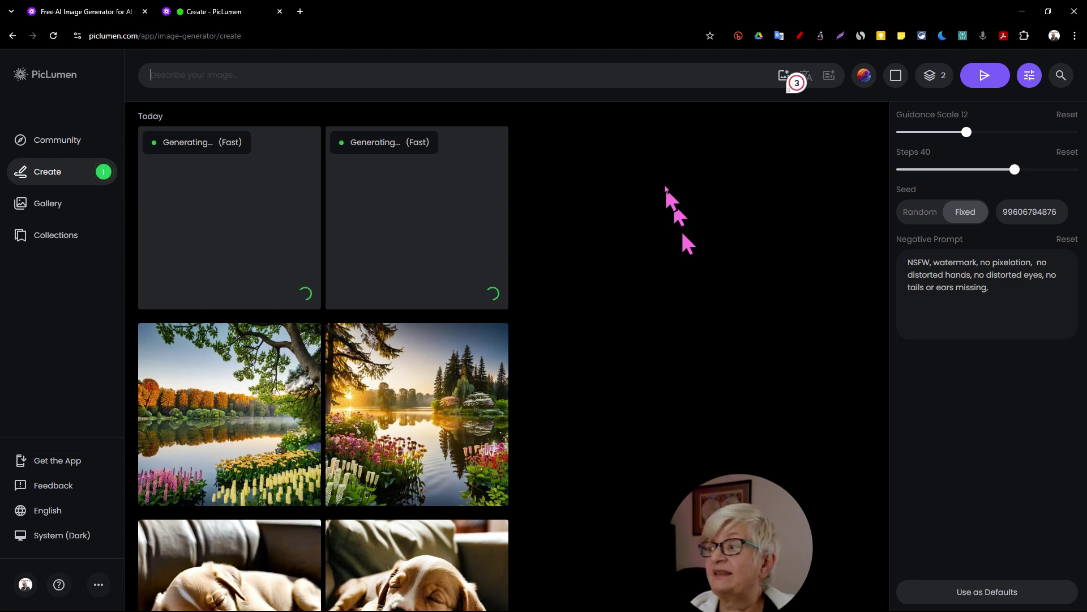
click(266, 223)
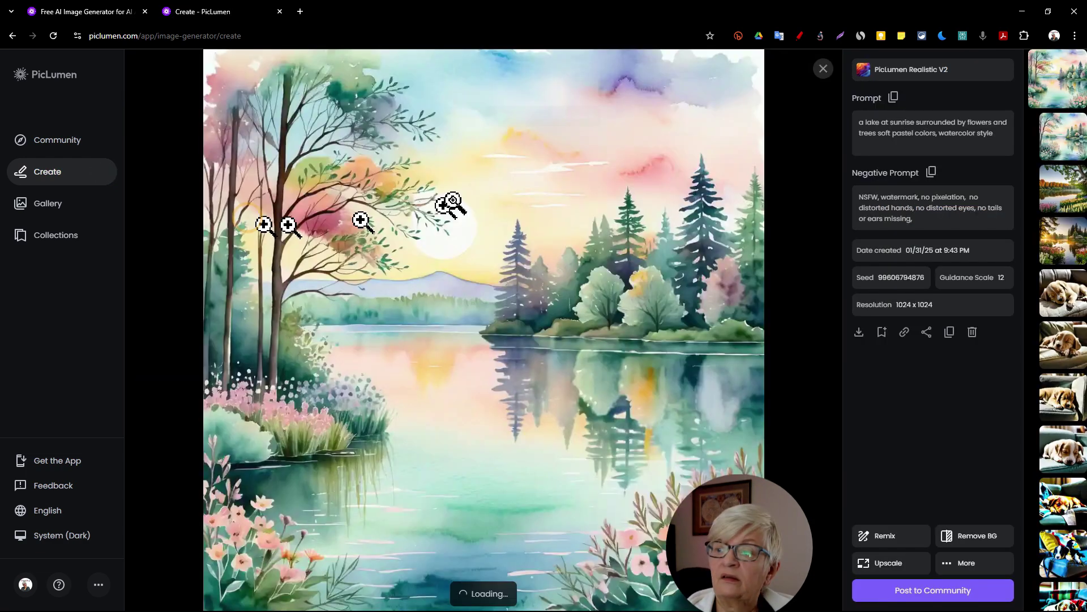
click(1053, 137)
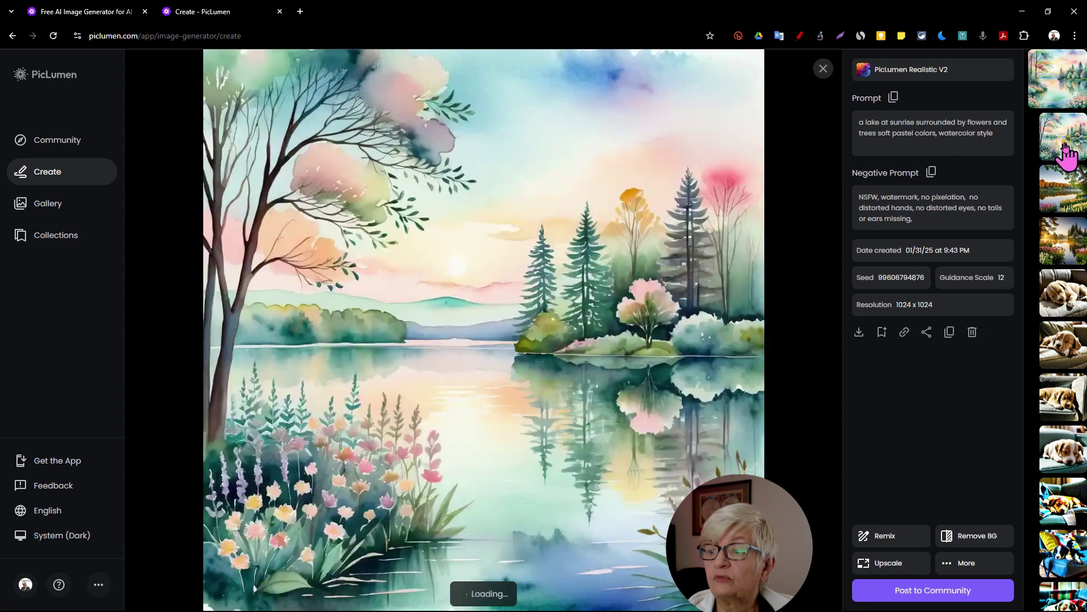
click(823, 69)
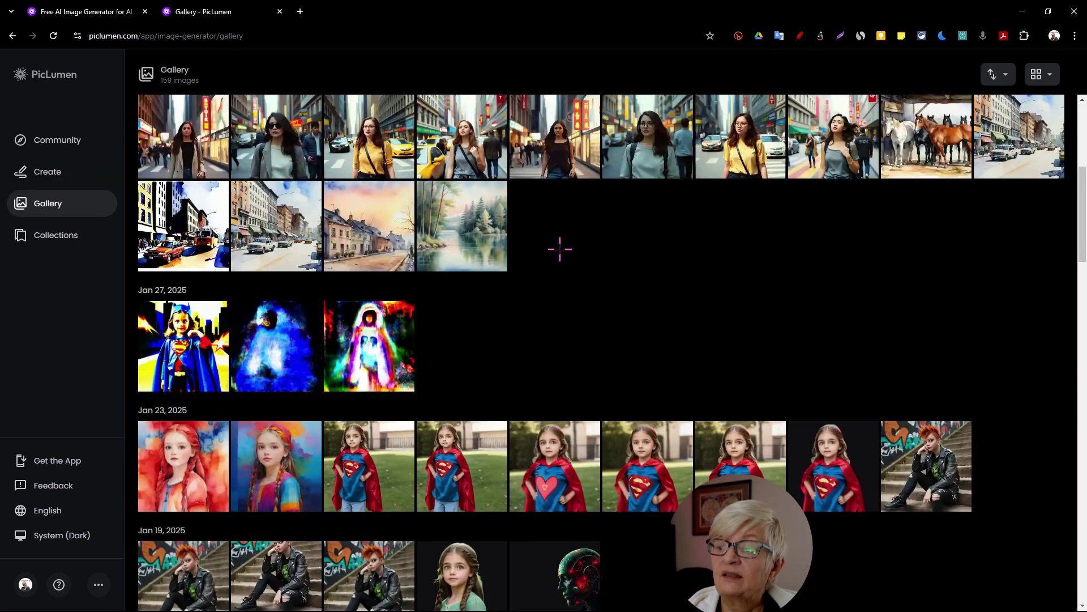
Copy the complete information of the watercolor mountain landscape dated Dec 30, 2024 in the gallery
scroll(559, 247, down, 15)
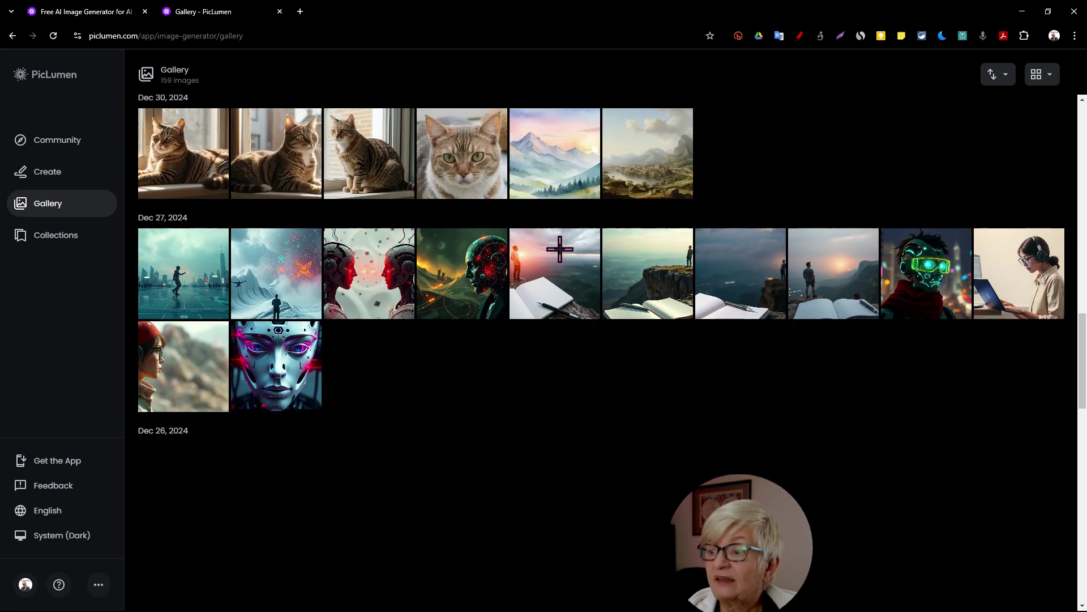
click(544, 166)
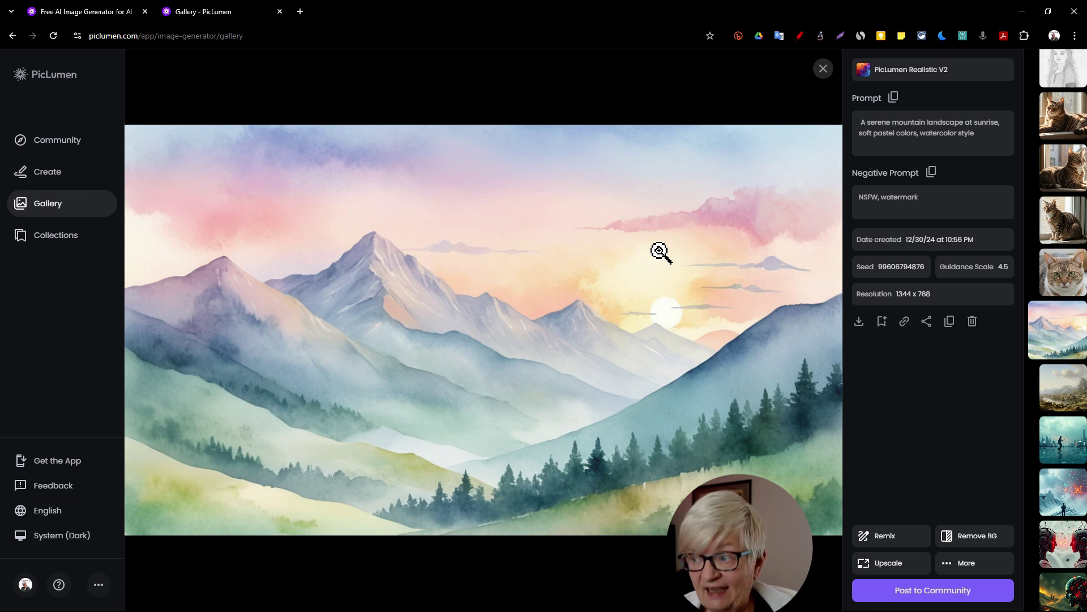
click(927, 321)
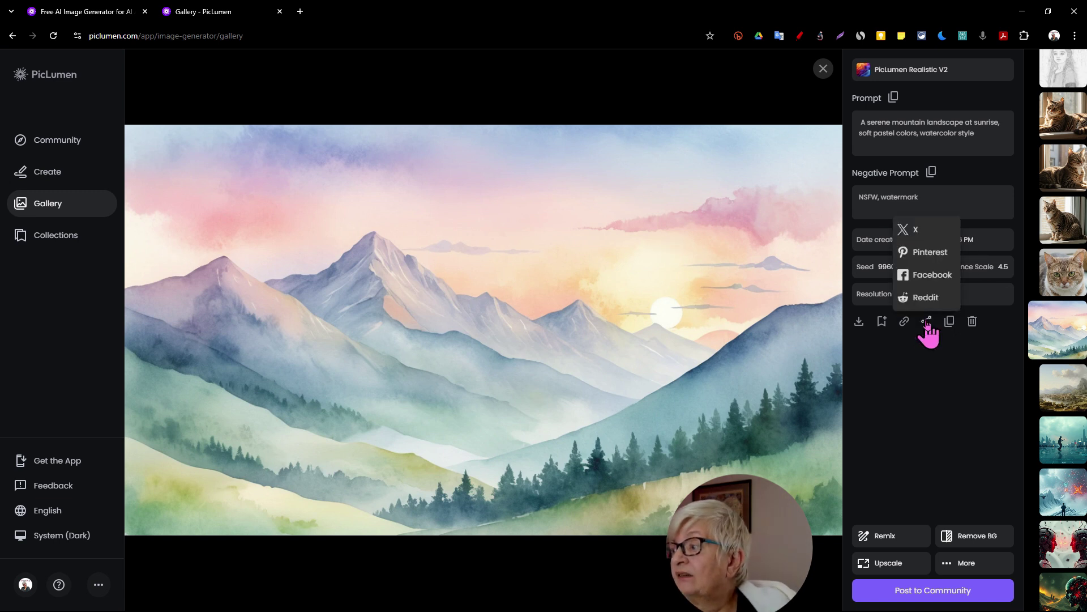
click(949, 321)
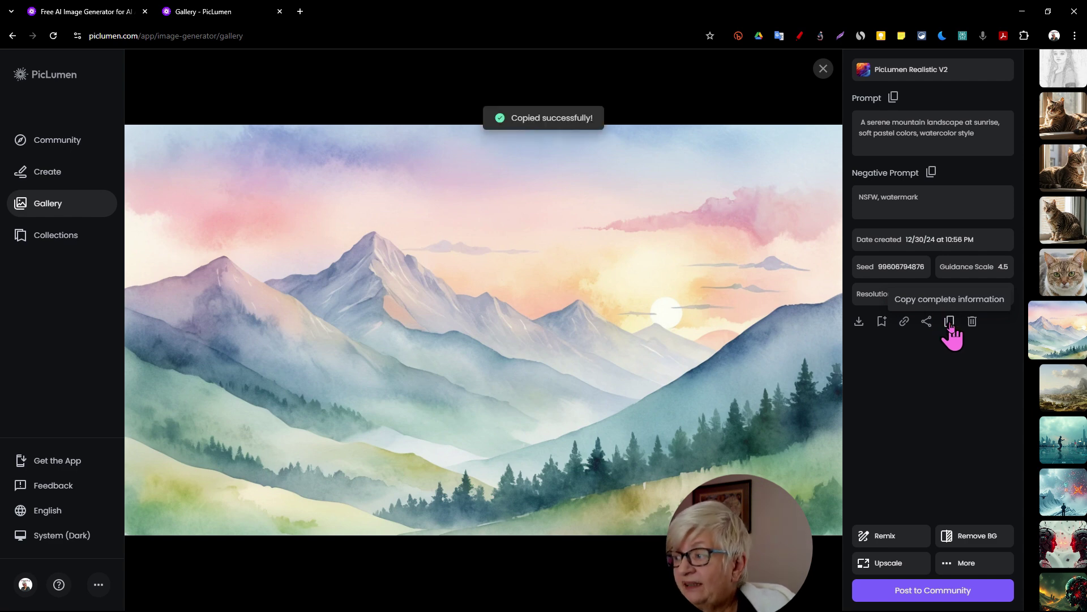
click(824, 68)
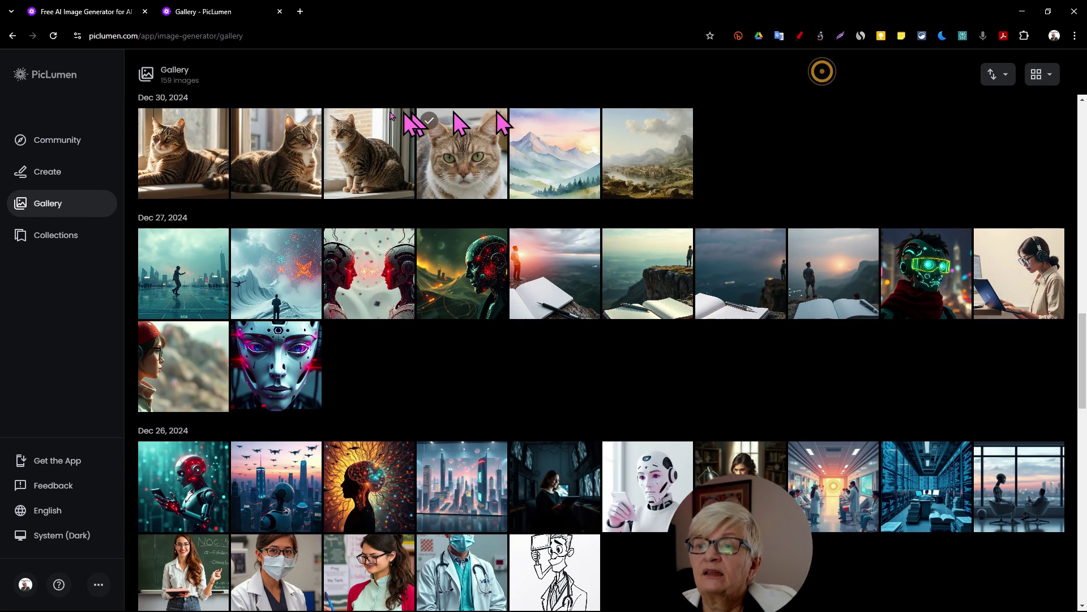
Paste the copied image information as the prompt for a new image and load its parameters into the generation settings
click(41, 171)
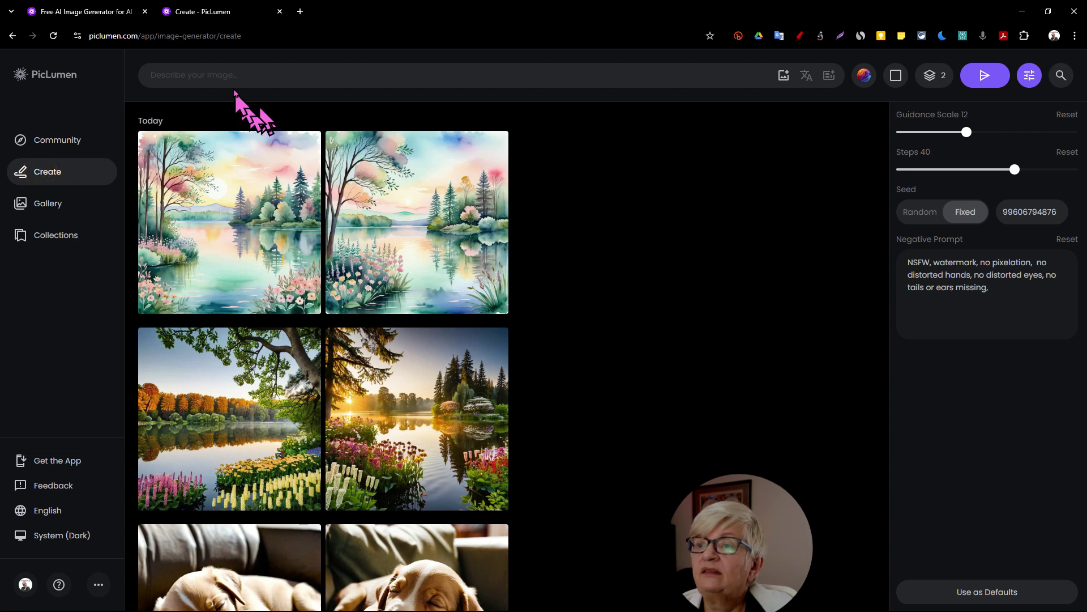
click(375, 74)
key(ctrl+v)
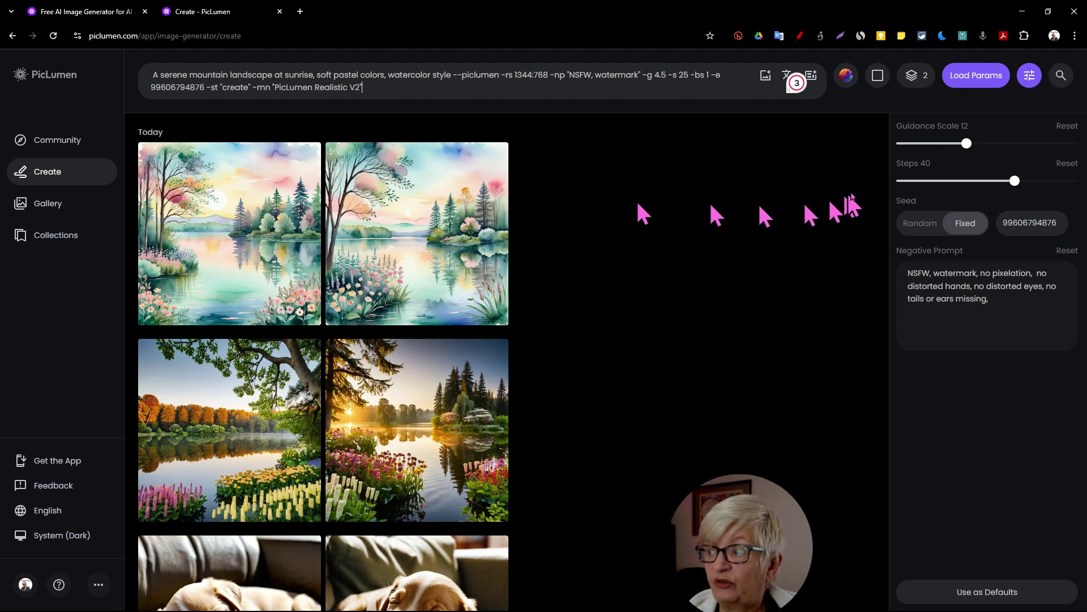
click(974, 78)
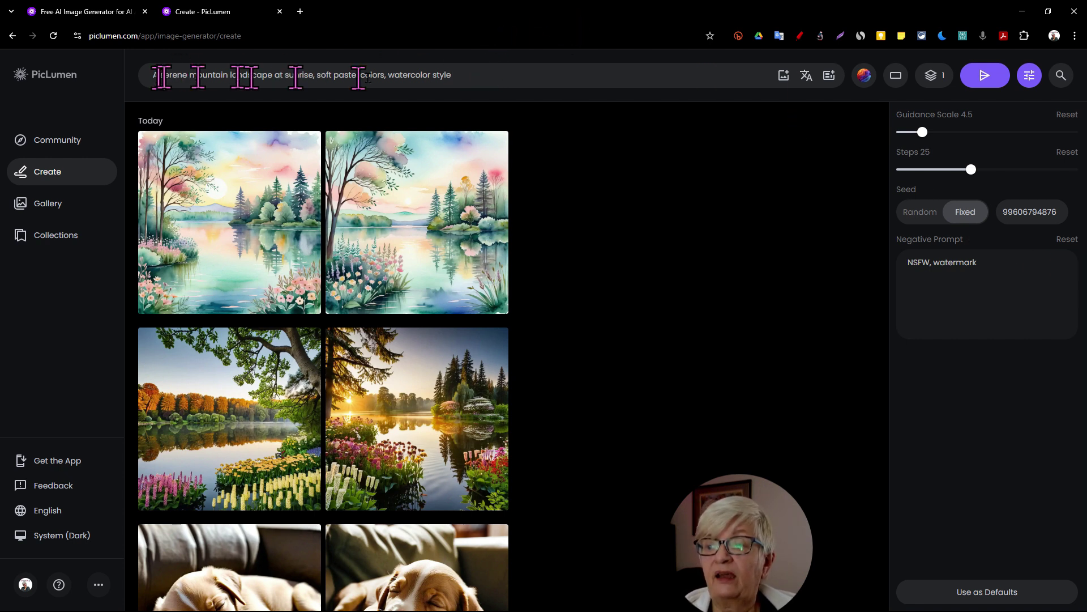
Generate the serene mountain landscape with the loaded parameters and enlarge the resulting image
click(985, 80)
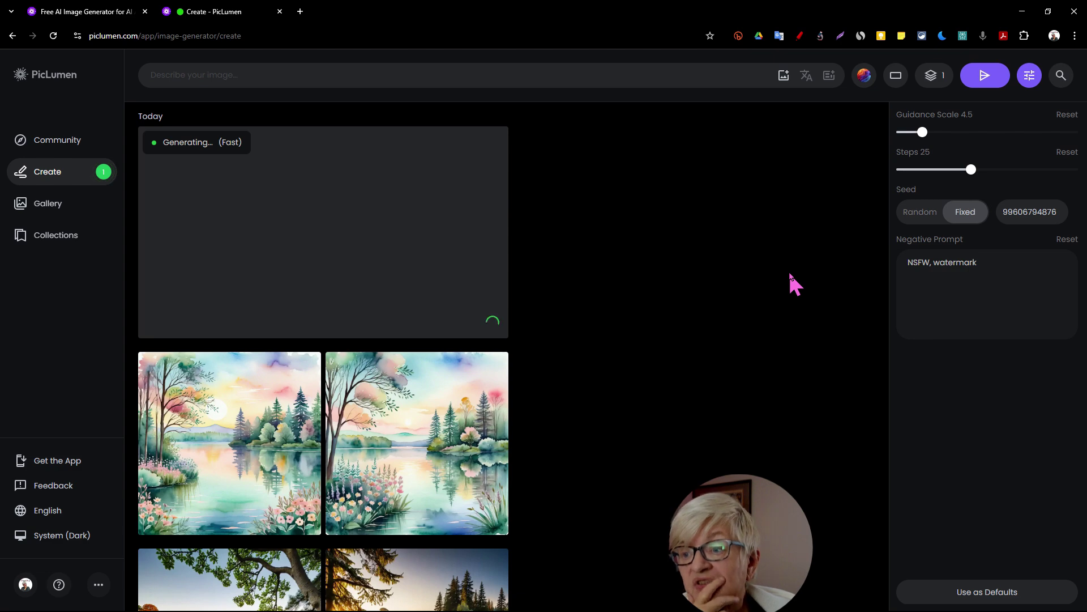
click(382, 236)
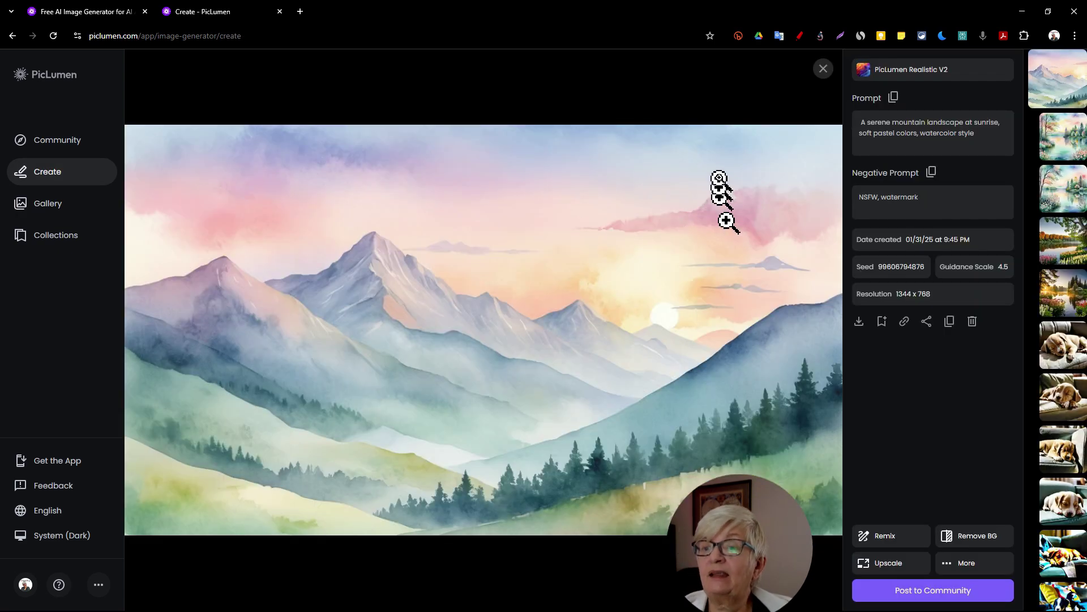
Browse the gallery back to the Dec 30, 2024 images and close the enlarged mountain landscape on the Create page
click(50, 211)
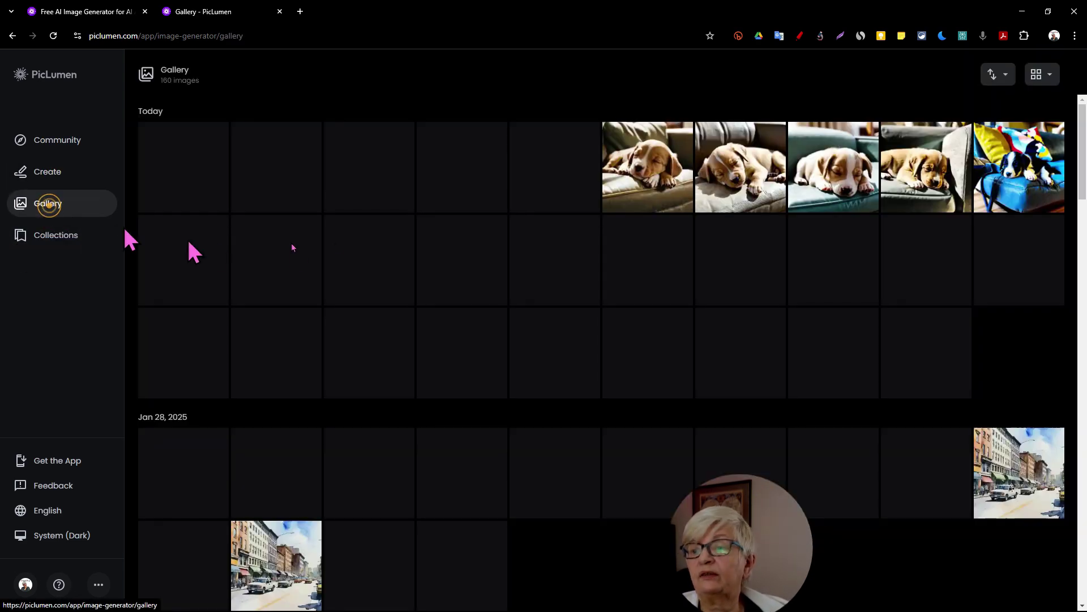
scroll(433, 335, down, 5)
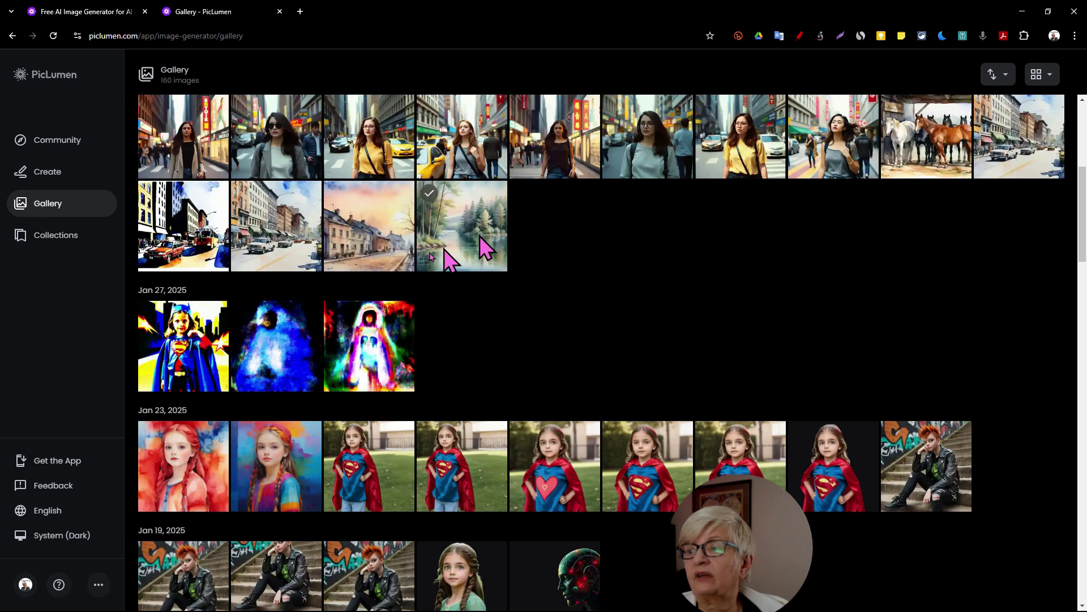
scroll(430, 258, down, 10)
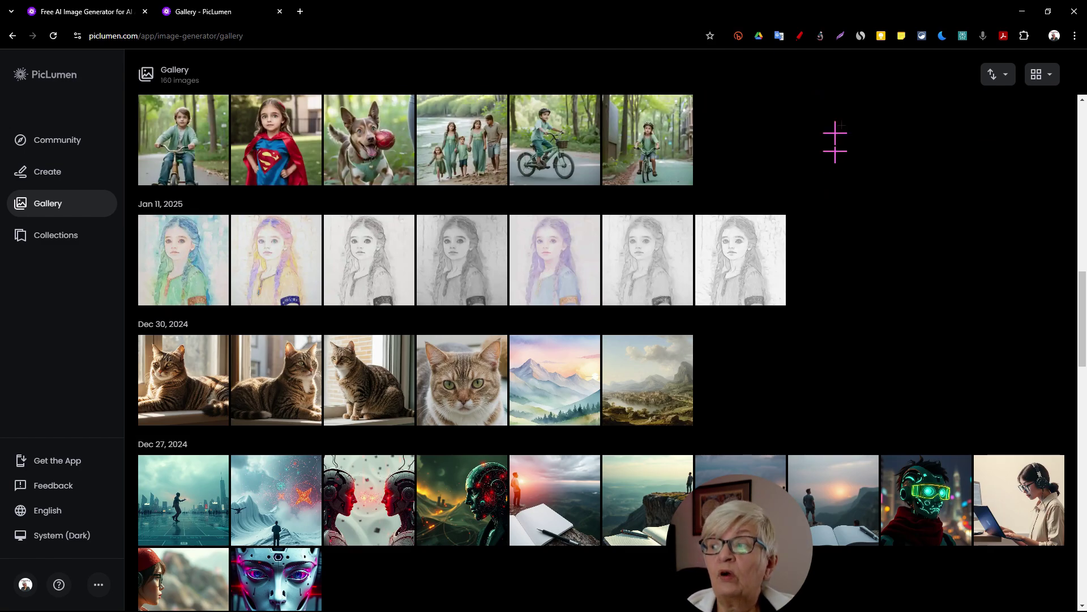
scroll(893, 189, up, 20)
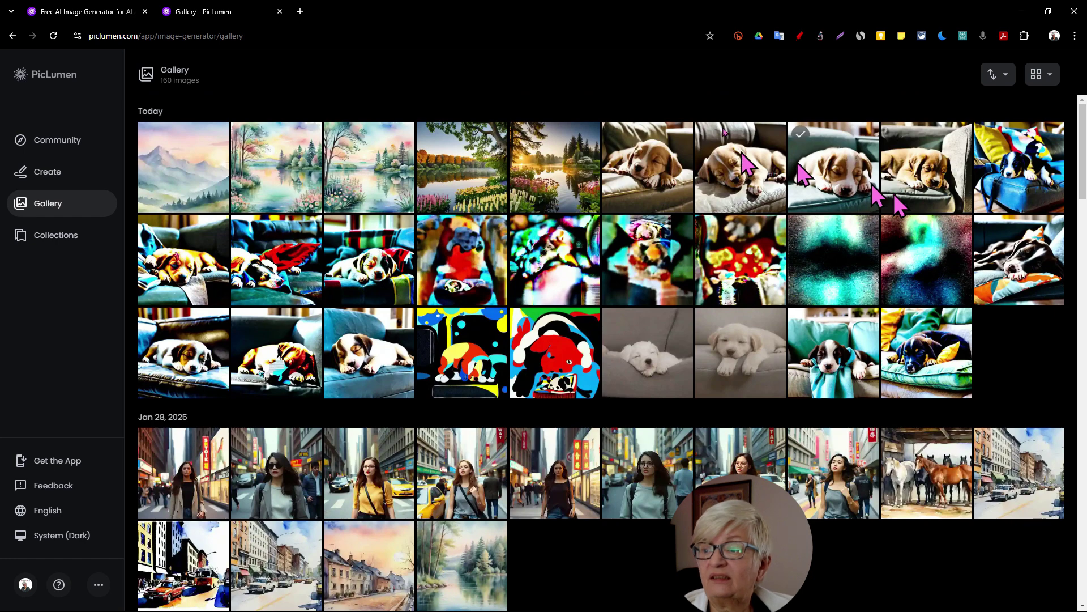
click(53, 172)
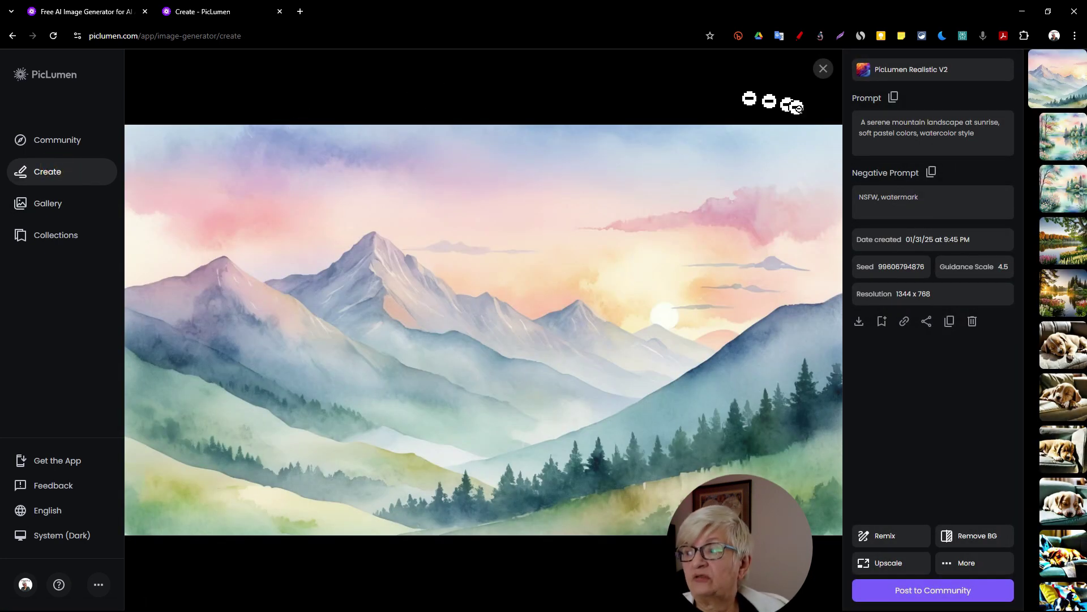
click(823, 69)
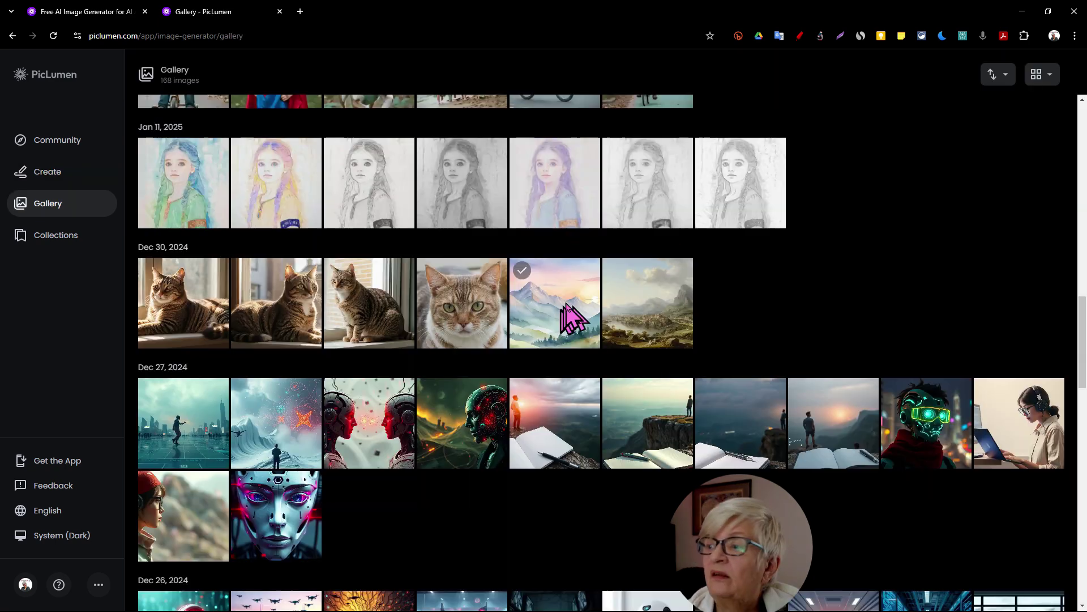
Examine the prompts and seeds of the Dec 30, 2024 mountain landscape and the Jan 28, 2025 lake, village and city street watercolors
click(646, 303)
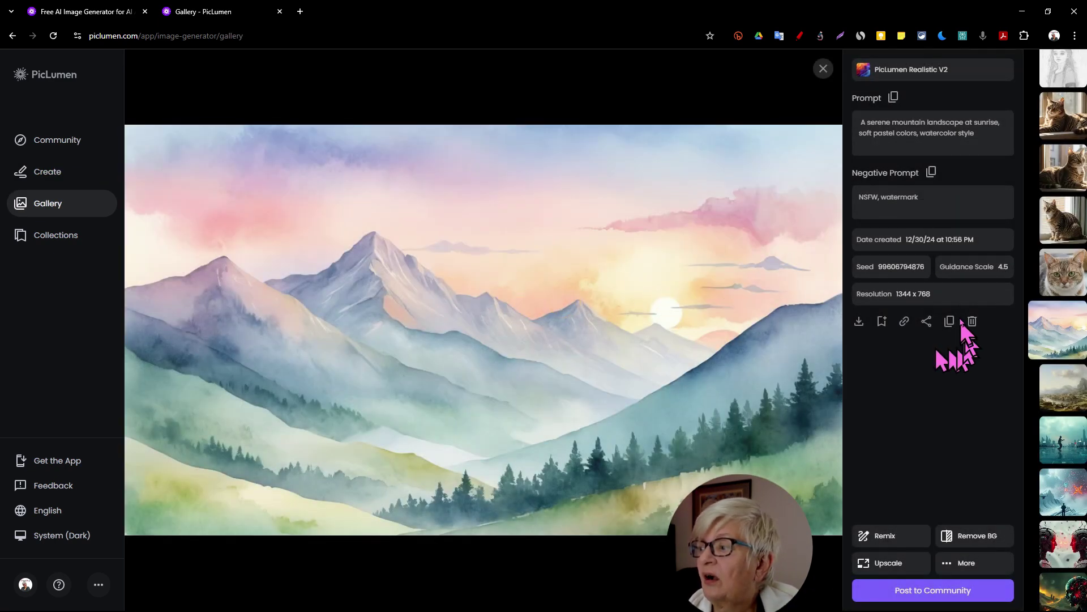
click(823, 68)
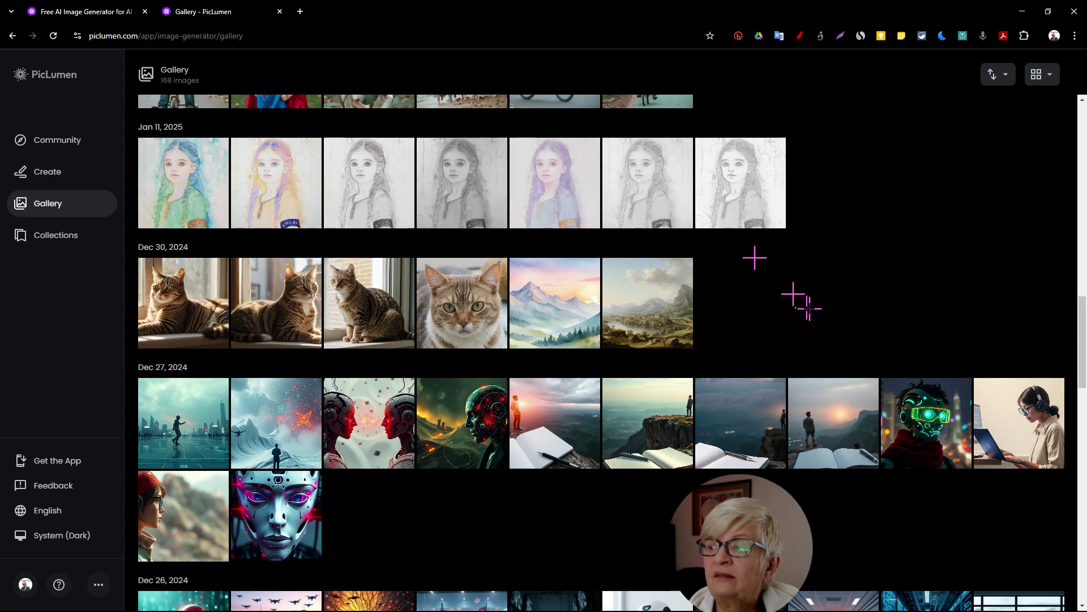
scroll(804, 309, up, 15)
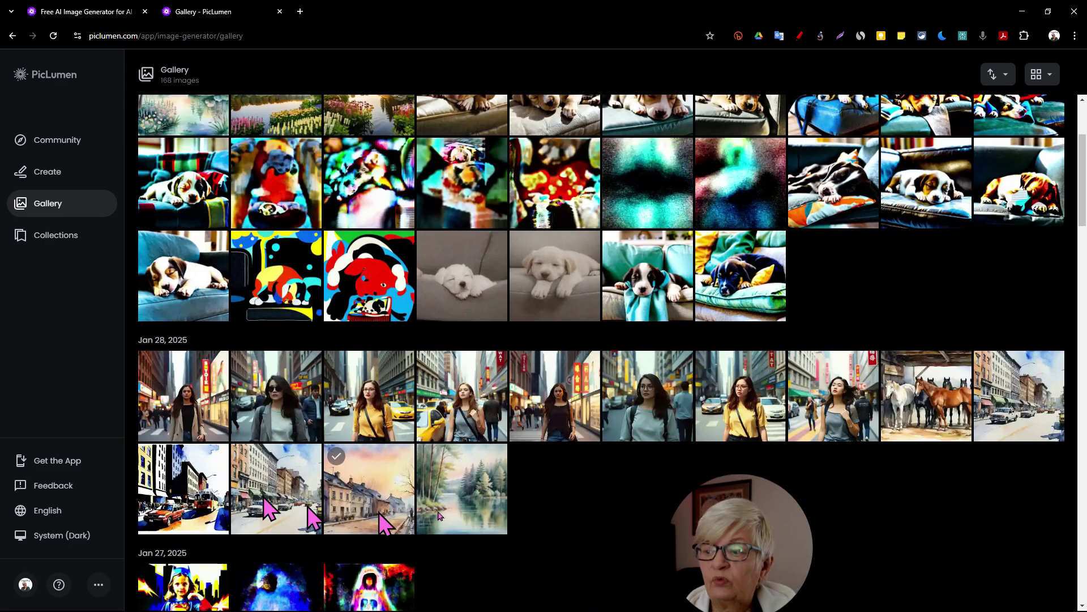
click(501, 504)
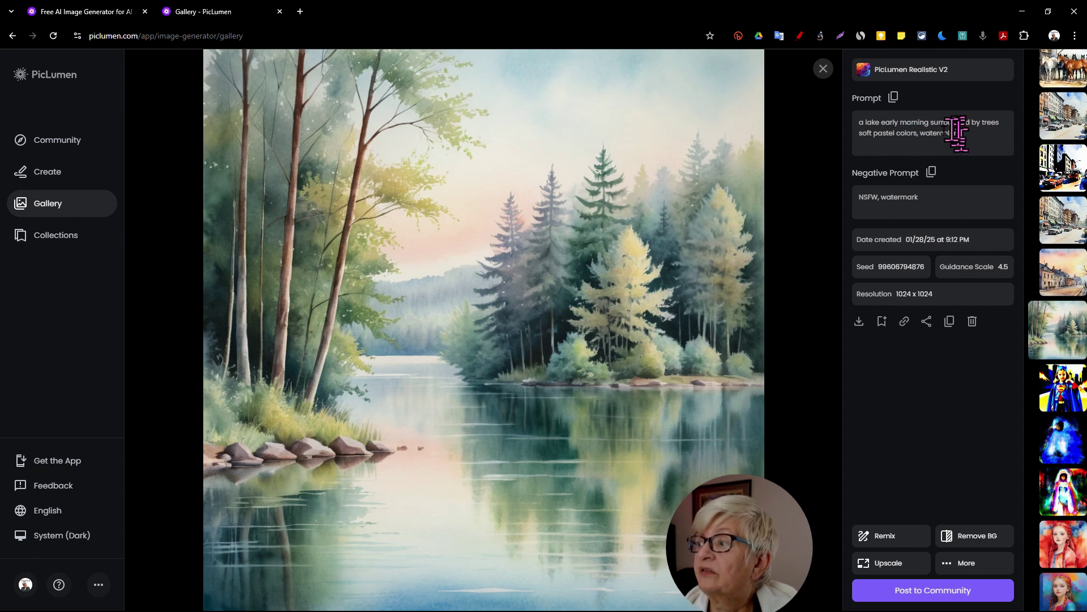
click(1064, 267)
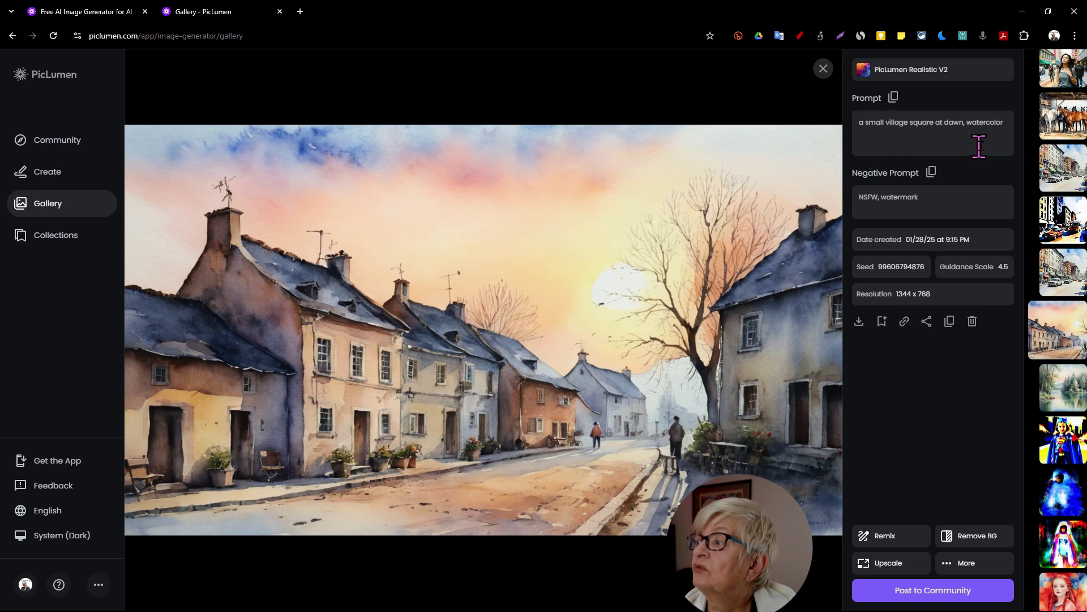
click(1052, 262)
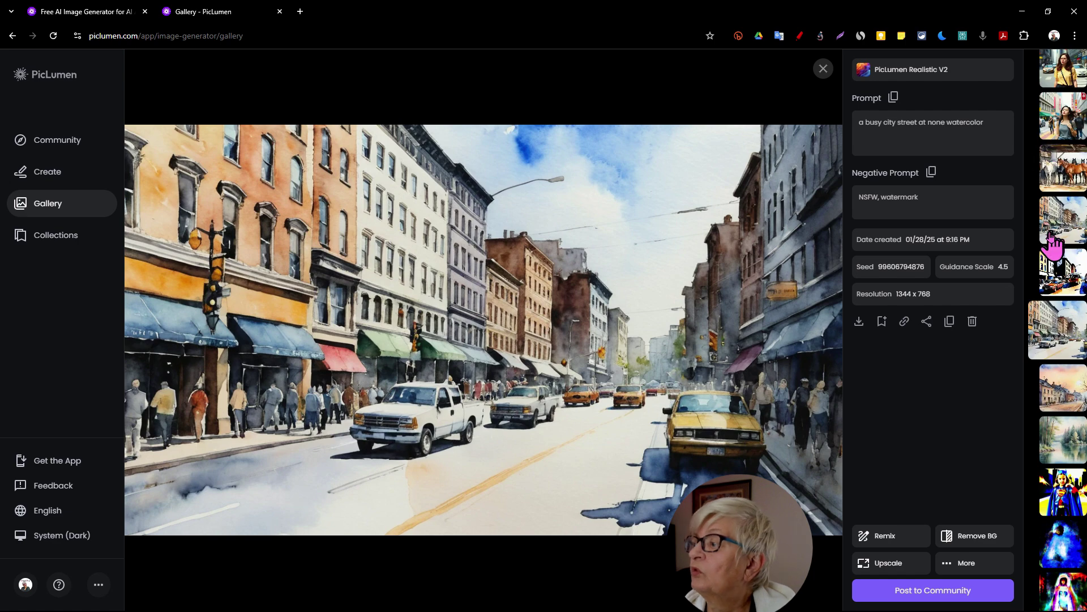
click(1066, 263)
click(526, 80)
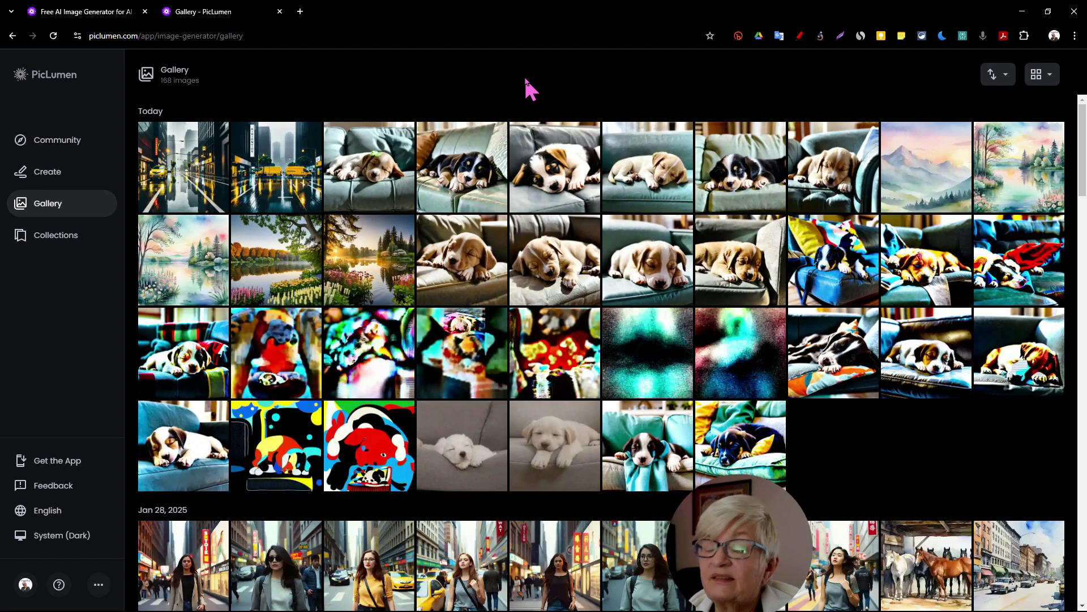
Sign in to PicLumen with the saved e-mail account, entering the Windows PIN to fill in the password
click(301, 11)
click(605, 333)
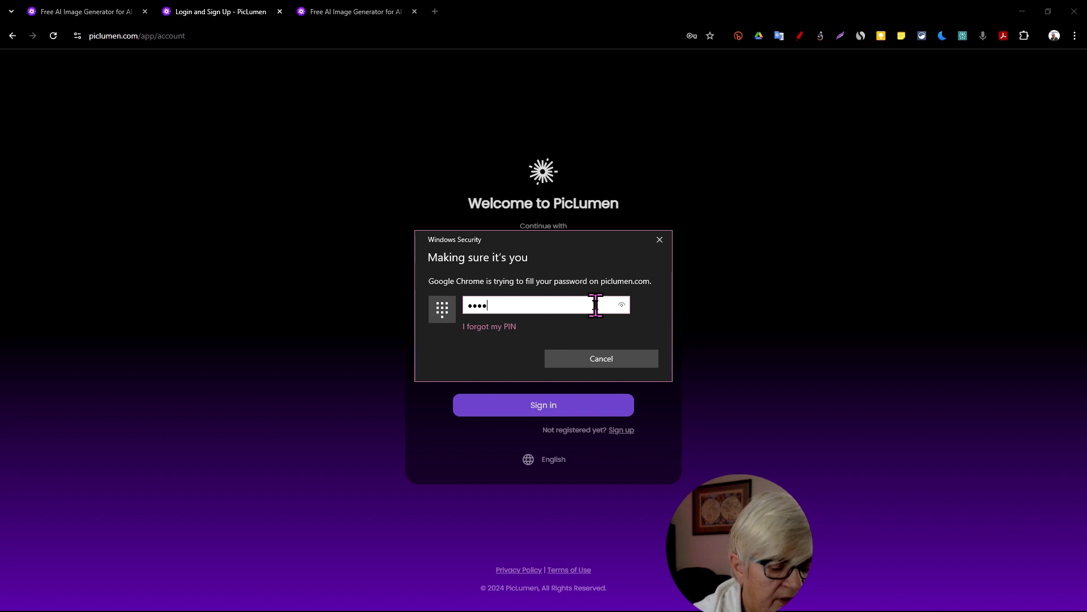
key(Return)
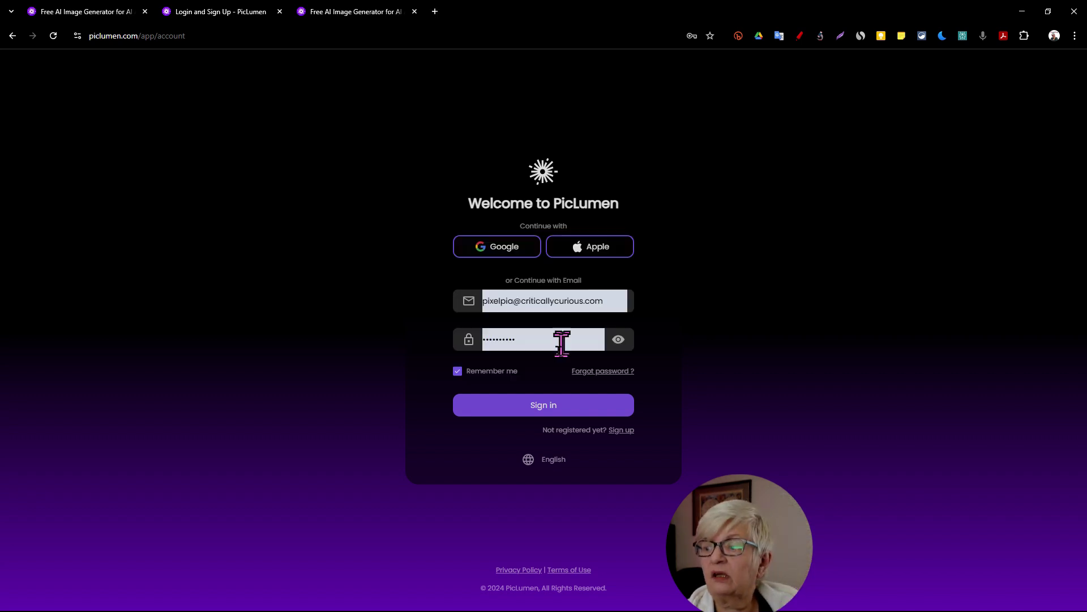
click(553, 411)
Show the generation settings and, for the PicLumen Realistic V2 model, set the guidance scale to 7.4 and the steps to 21
click(1032, 77)
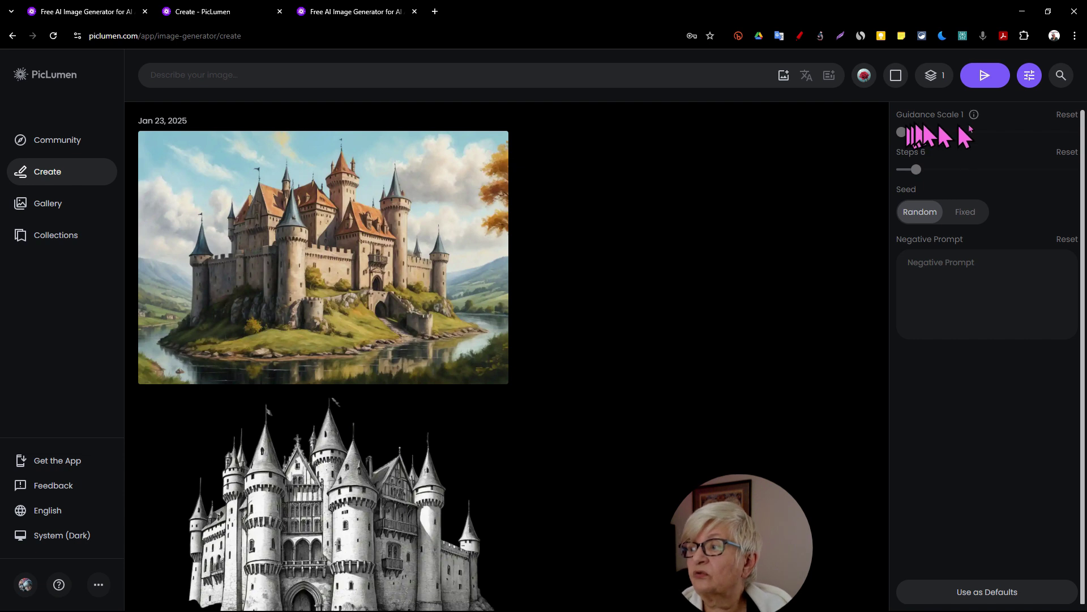
drag(902, 132, 939, 132)
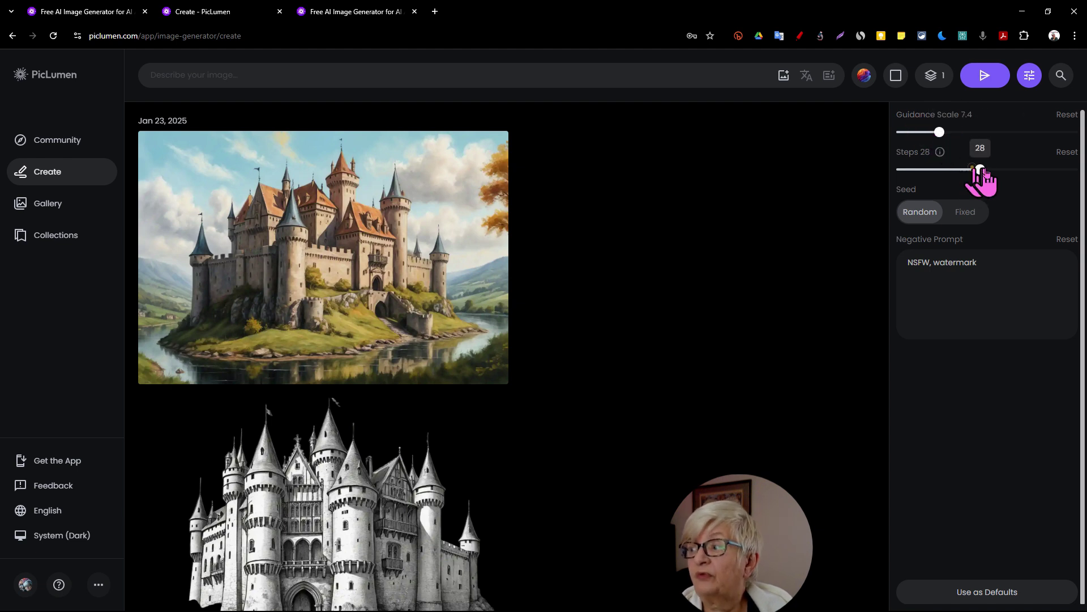
mouse_move(983, 178)
mouse_down()
mouse_move(995, 182)
mouse_move(962, 178)
mouse_up()
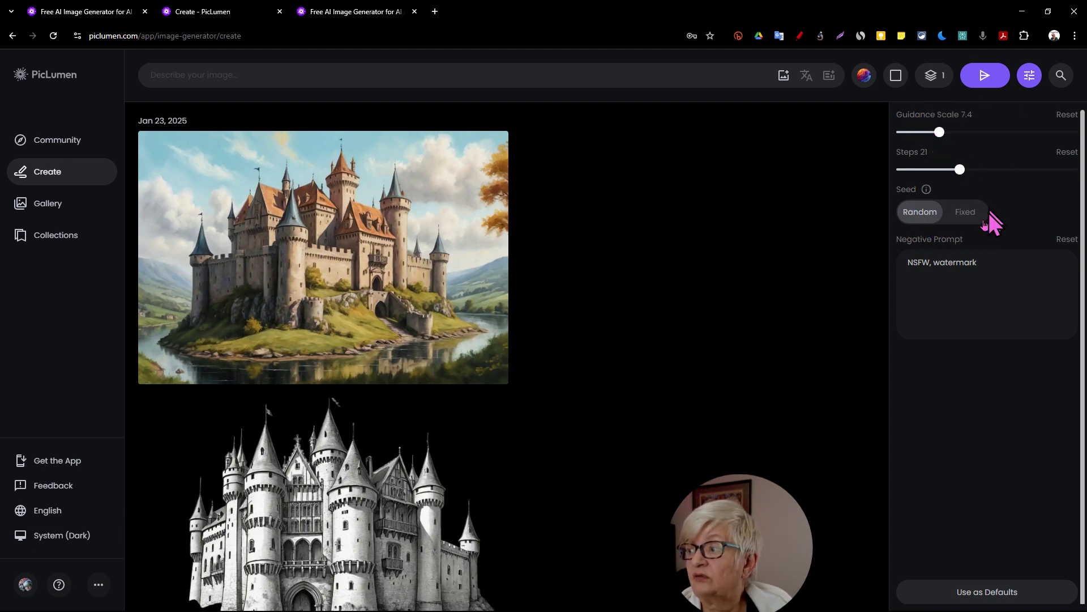
Review the negative prompt and the list of available image models, keeping the current model
click(943, 270)
click(863, 74)
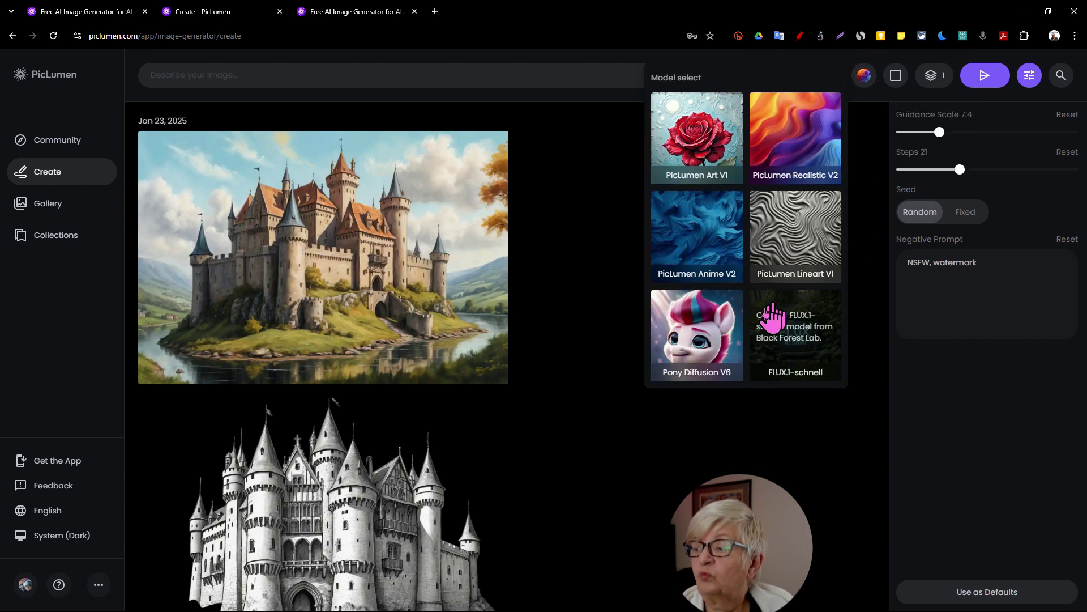
click(763, 477)
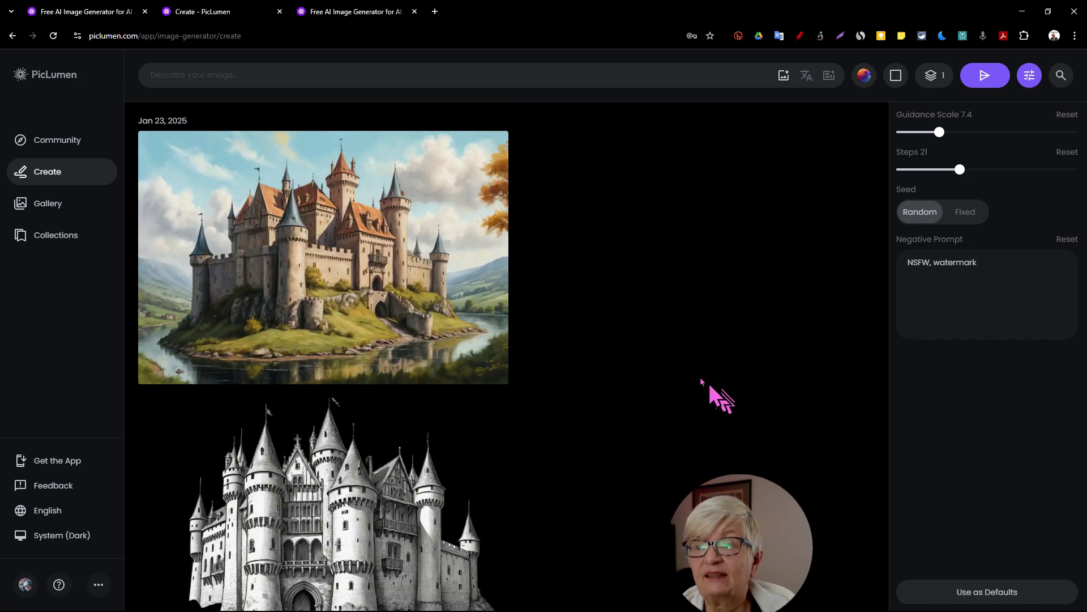